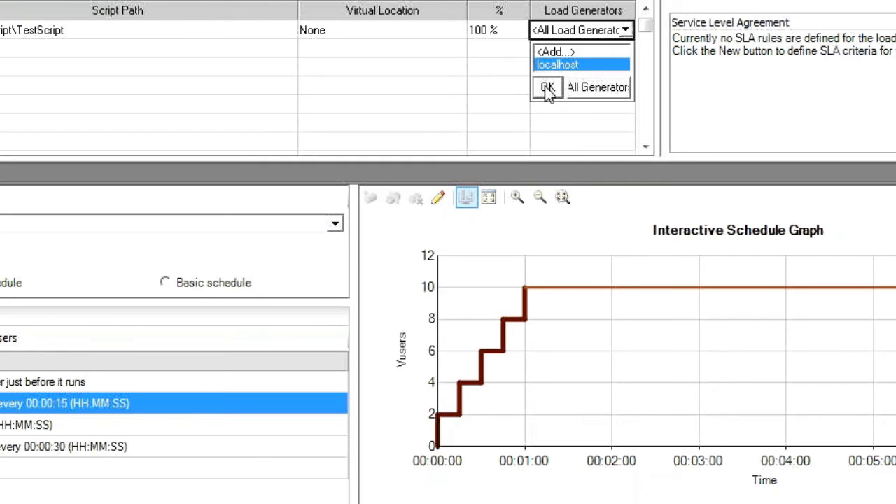
# Step: Assign localhost as the load generator for the TestScript group
pyautogui.click(547, 87)
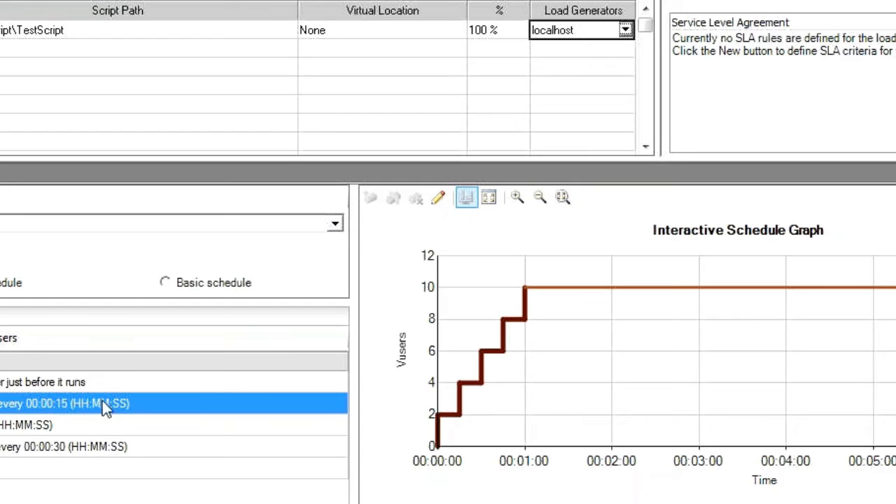
pyautogui.doubleClick(6, 409)
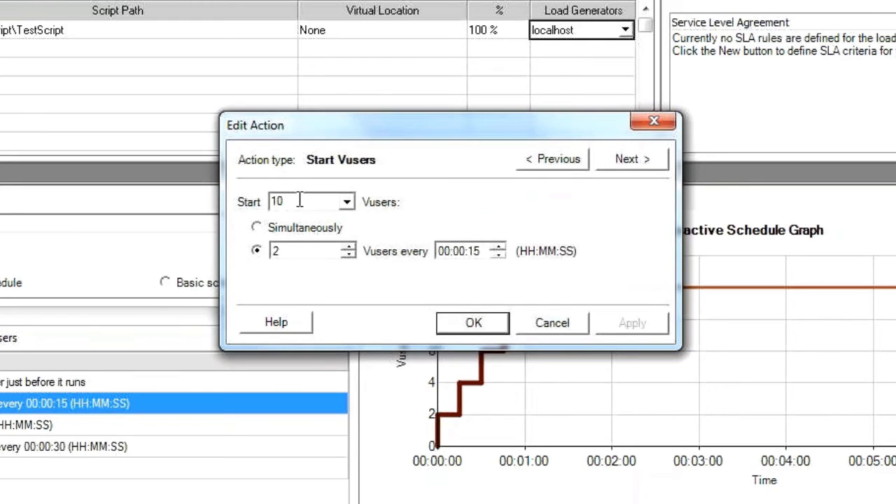
pyautogui.moveTo(301, 201); pyautogui.dragTo(277, 202)
pyautogui.click(653, 122)
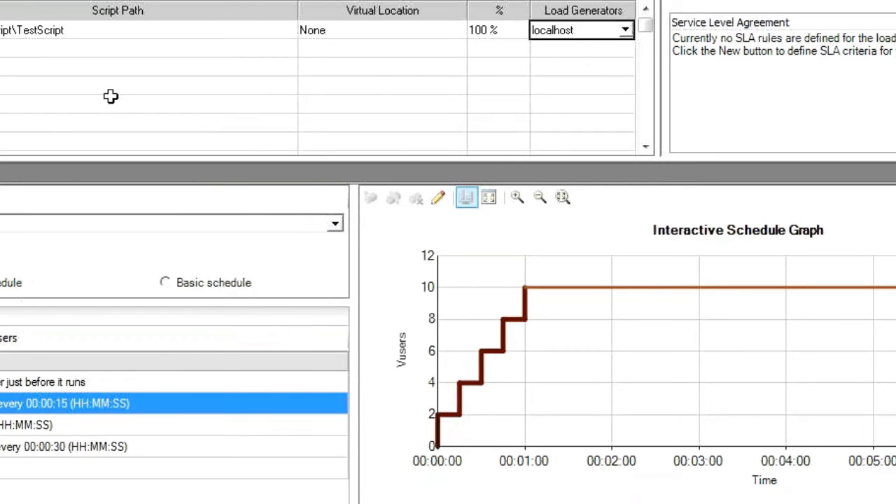
pyautogui.click(41, 30)
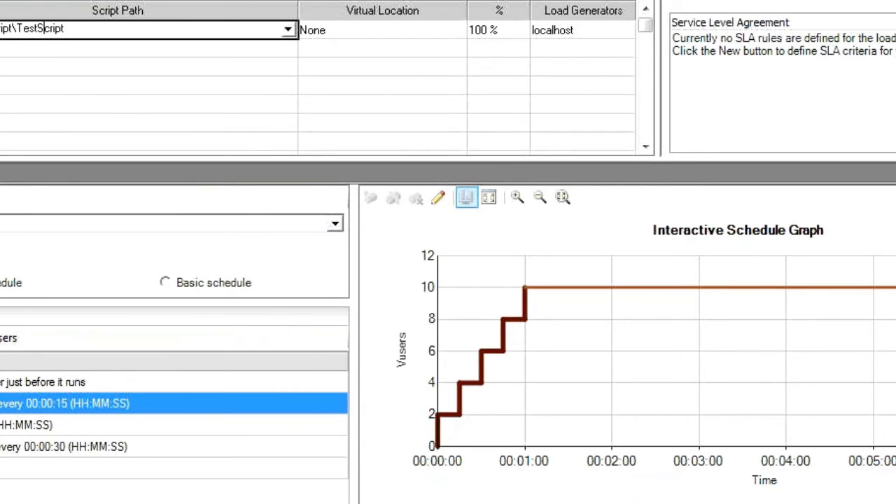
# Step: Edit the Start Vusers action to start 2 Vusers, 1 every 00:00:05
pyautogui.doubleClick(3, 404)
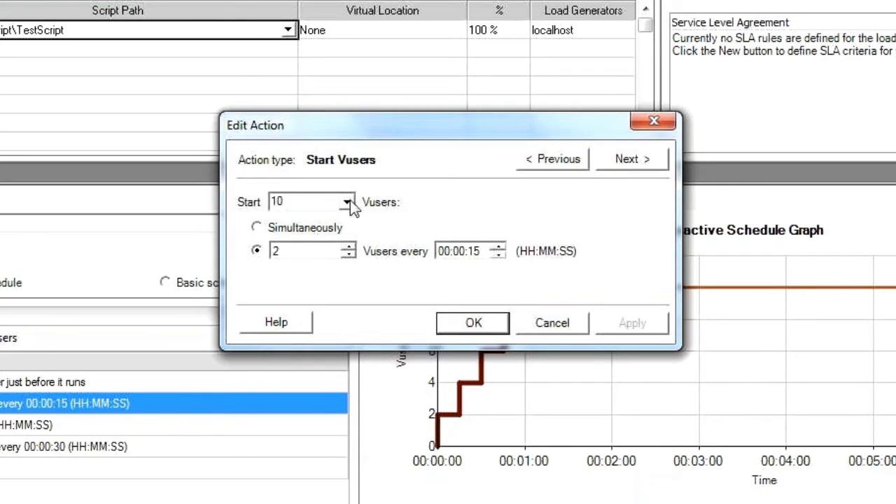
pyautogui.doubleClick(310, 201)
pyautogui.write('2')
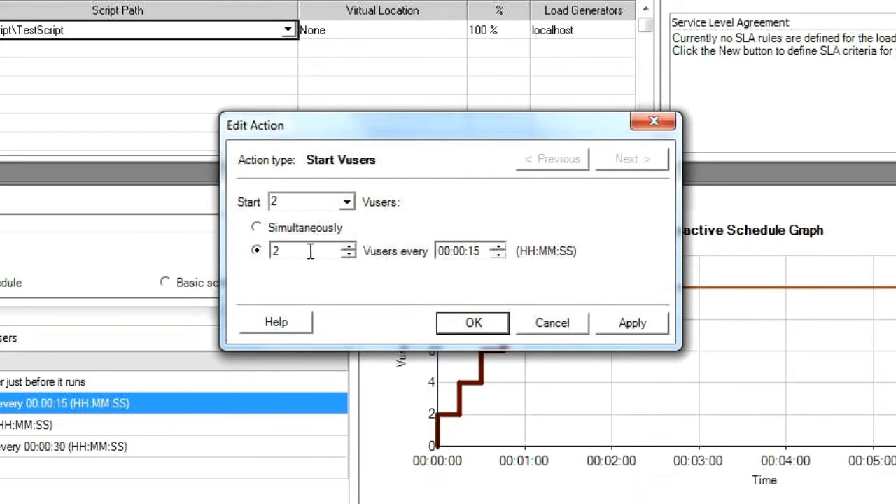
pyautogui.moveTo(308, 252); pyautogui.dragTo(240, 254)
pyautogui.write('1')
pyautogui.click(473, 250)
pyautogui.write('5')
pyautogui.click(455, 253)
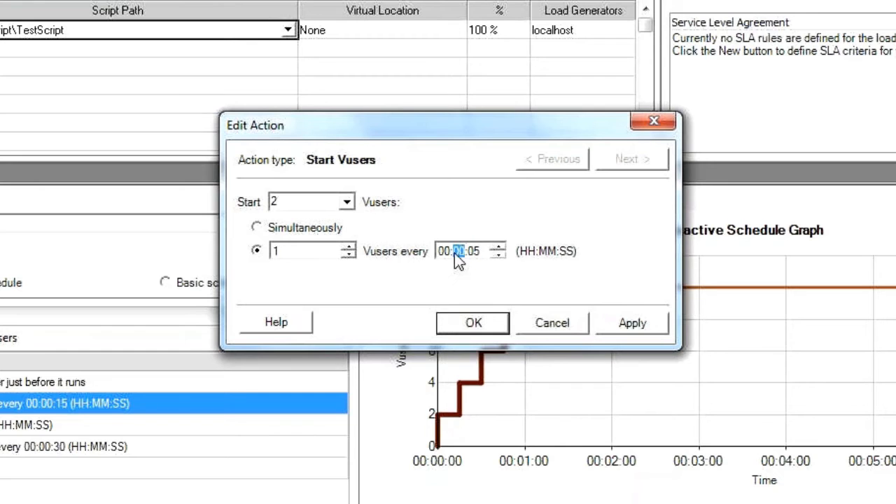
pyautogui.click(483, 325)
pyautogui.click(482, 325)
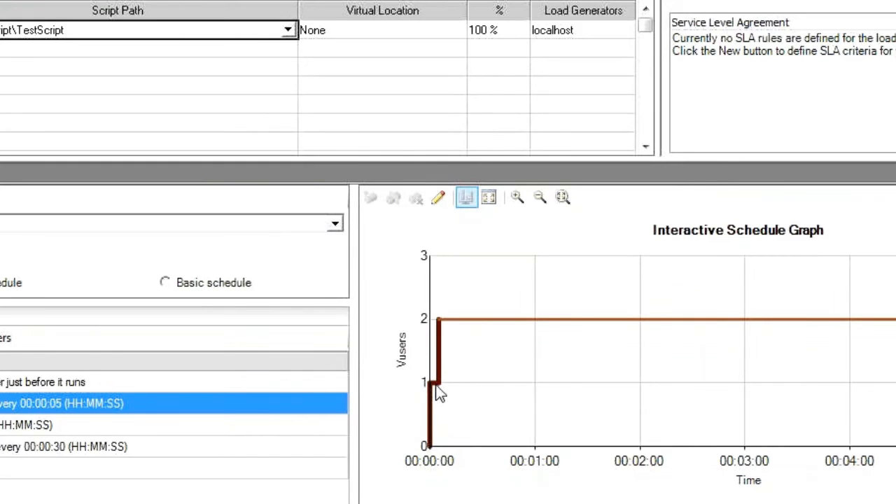
pyautogui.moveTo(437, 392)
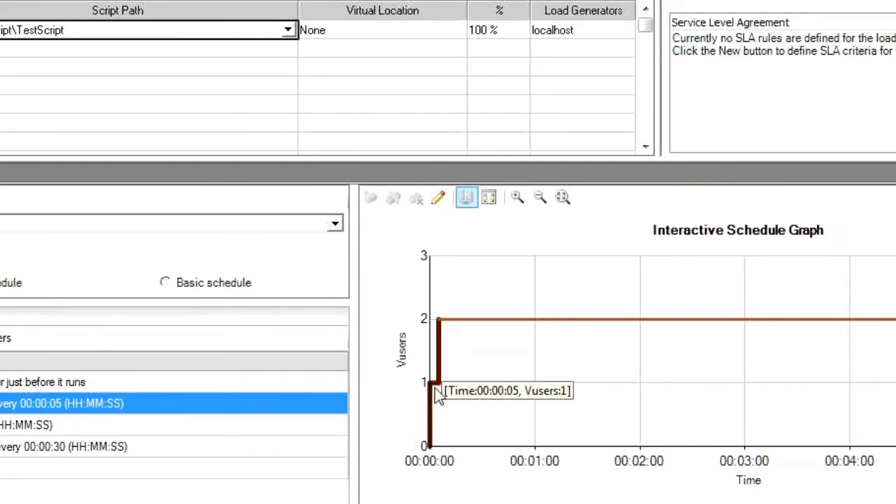
pyautogui.moveTo(442, 335)
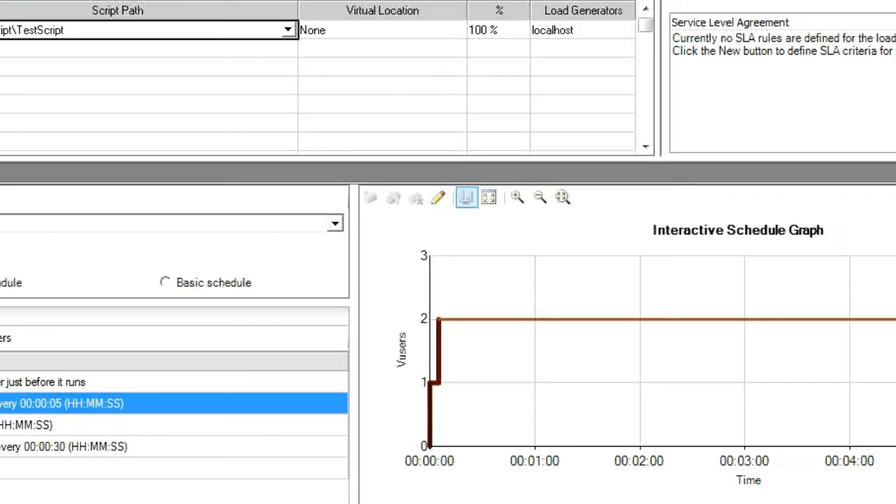
# Step: Set the schedule's Duration action to run for 0 days and 00:02:00
pyautogui.doubleClick(119, 425)
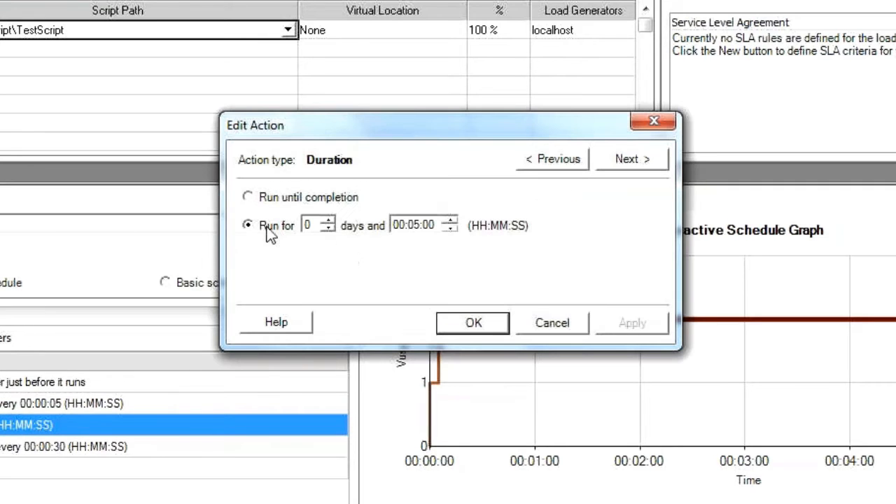
pyautogui.click(396, 224)
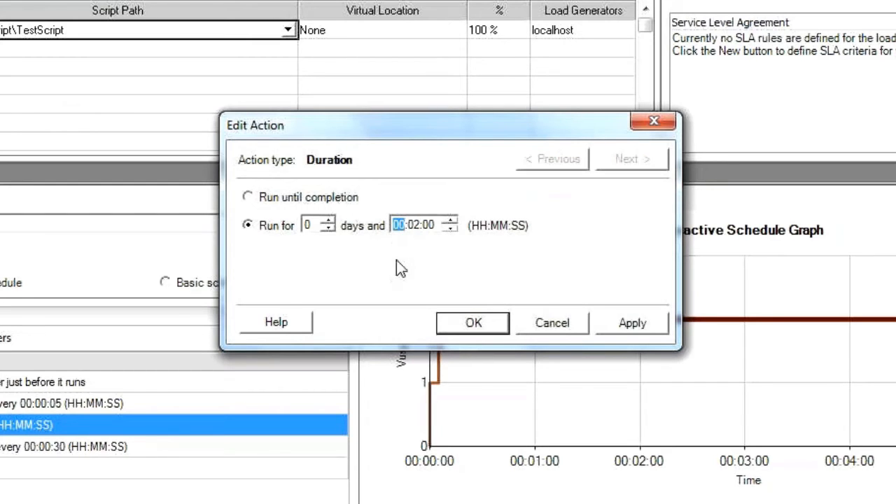
pyautogui.click(483, 324)
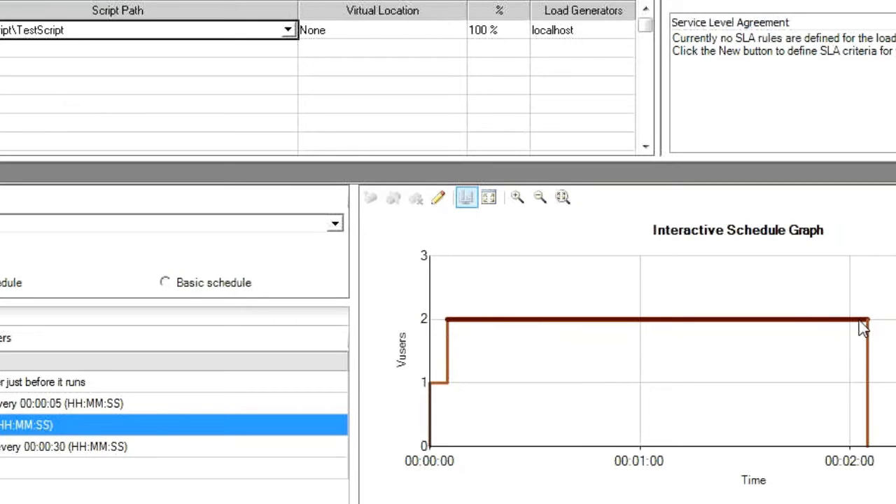
pyautogui.moveTo(864, 327)
# Step: Edit the Stop Vusers action to stop all Vusers, 1 every 00:00:05
pyautogui.doubleClick(63, 446)
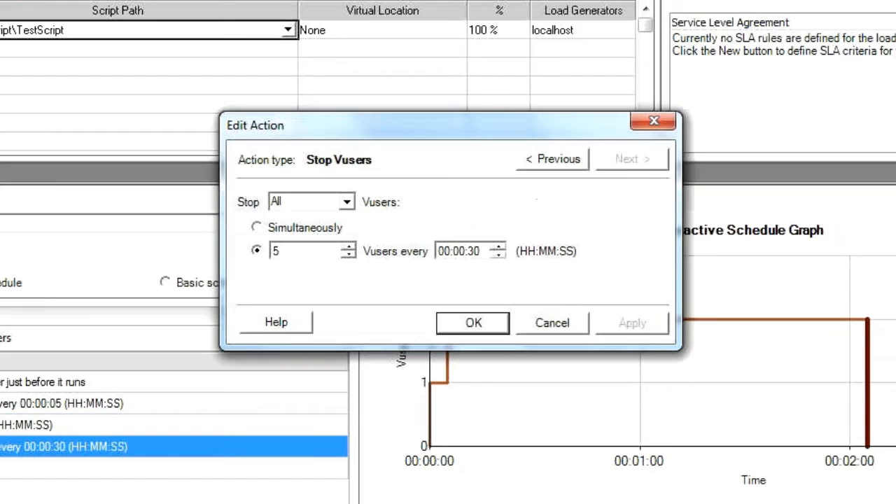
pyautogui.moveTo(296, 251); pyautogui.dragTo(222, 257)
pyautogui.write('1')
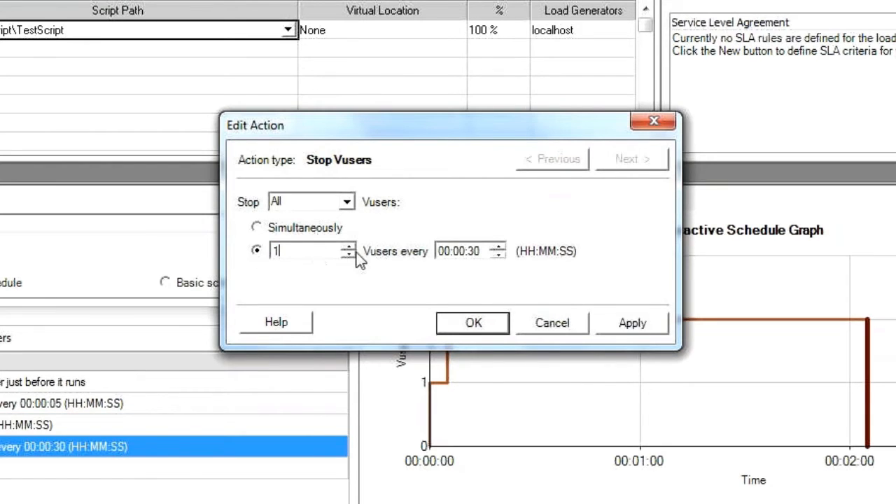
pyautogui.click(475, 251)
pyautogui.click(457, 251)
pyautogui.click(477, 325)
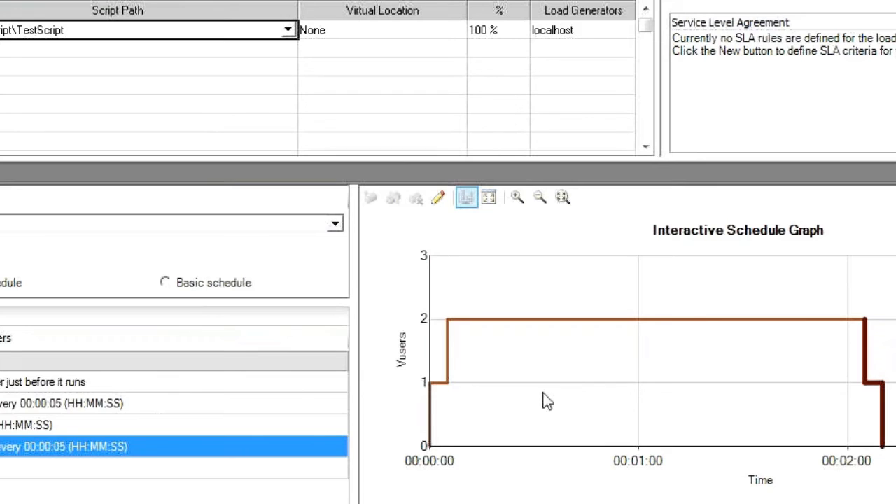
# Step: Highlight the Start Vusers and Duration phases of the schedule in the interactive graph
pyautogui.click(10, 408)
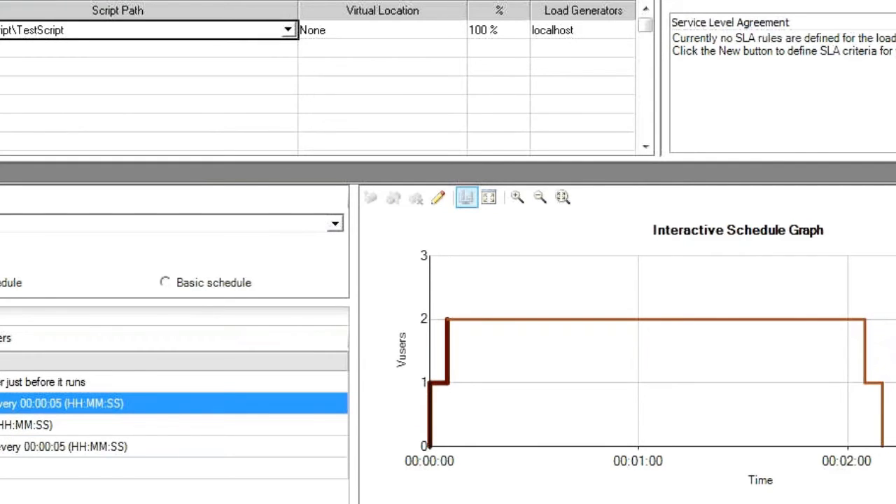
pyautogui.click(5, 425)
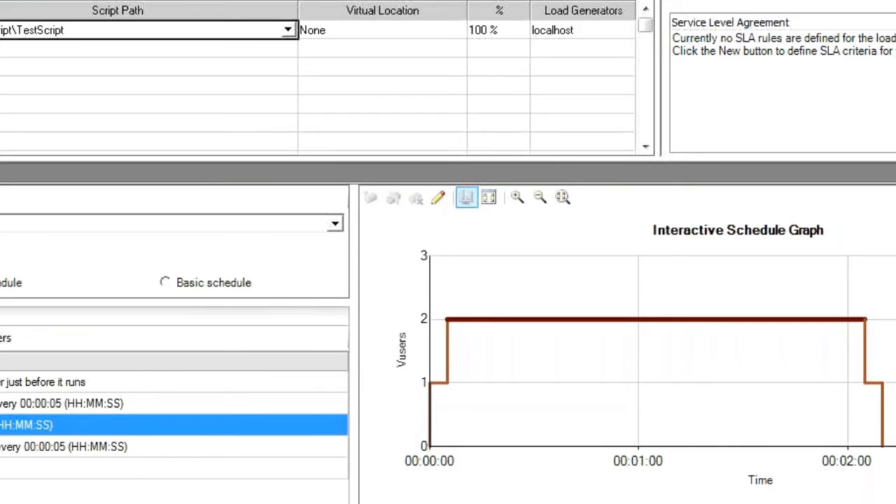
pyautogui.click(8, 405)
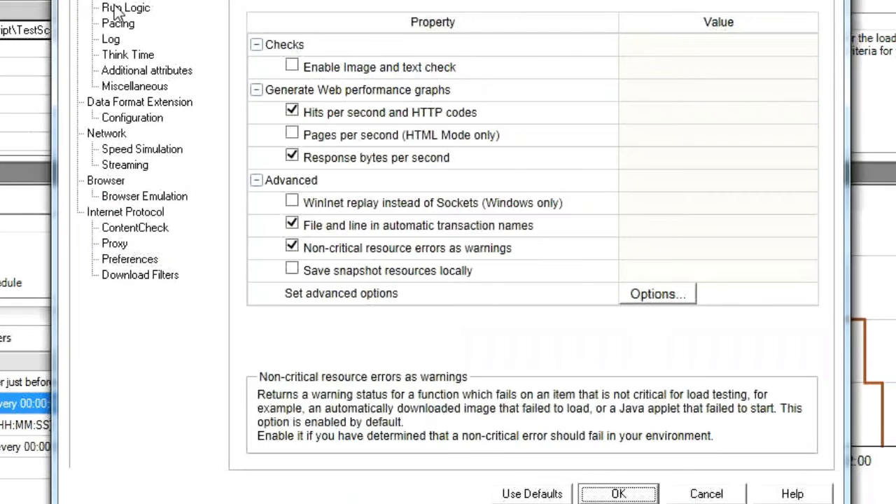
# Step: Examine the vuser_init, Action and vuser_end entries in the script's Run Logic runtime settings
pyautogui.click(116, 9)
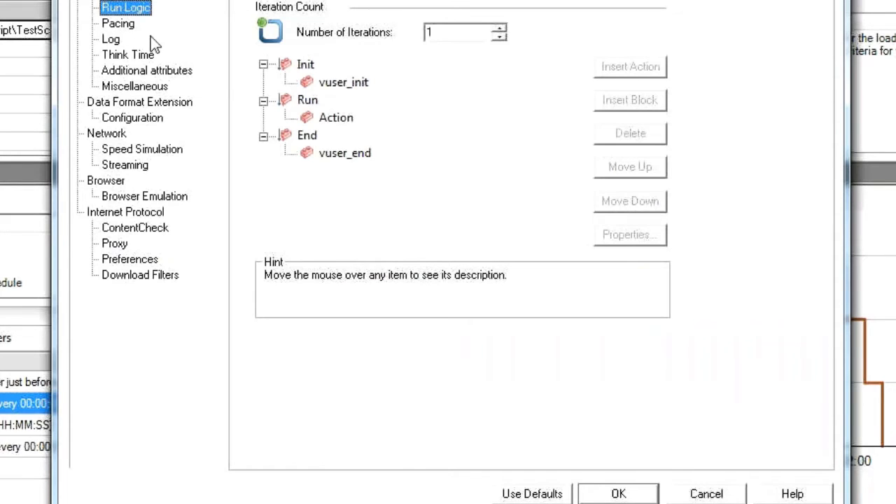
pyautogui.click(334, 118)
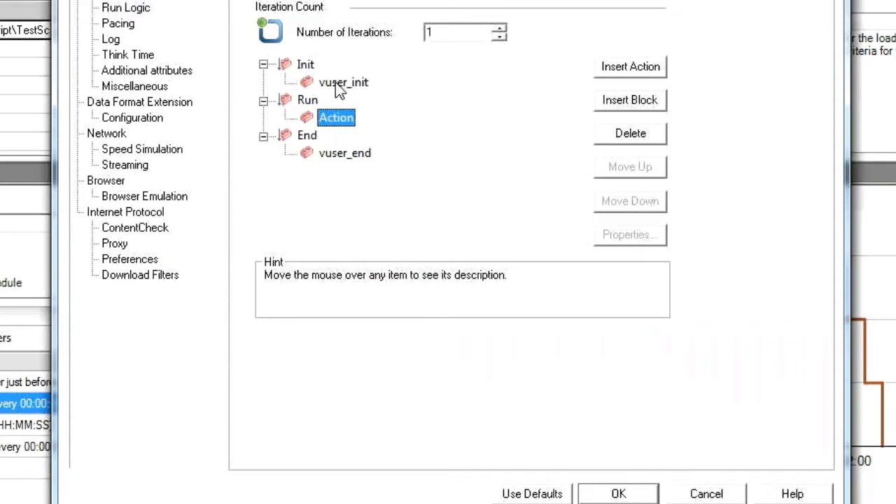
pyautogui.click(337, 83)
pyautogui.click(341, 117)
pyautogui.click(330, 154)
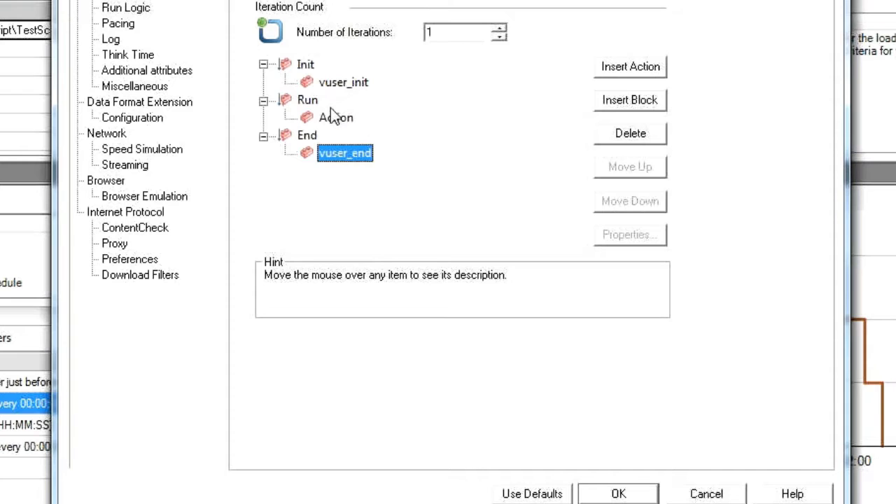
pyautogui.click(332, 120)
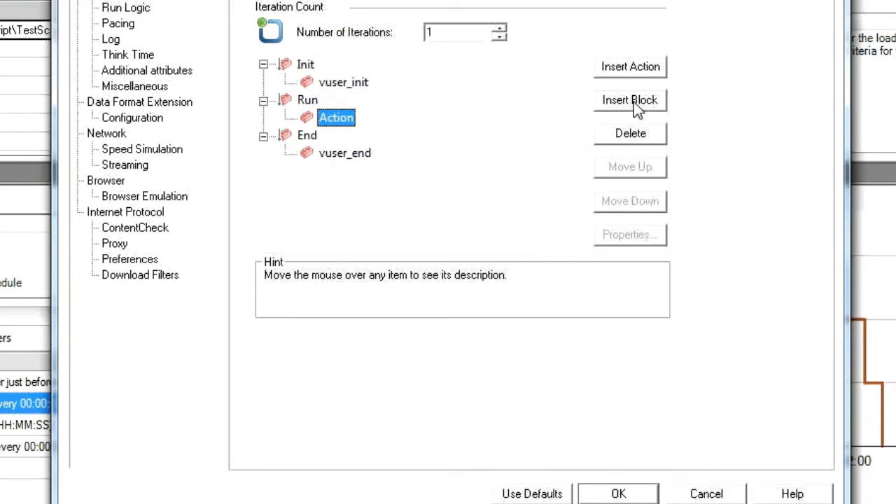
pyautogui.doubleClick(326, 117)
pyautogui.click(489, 261)
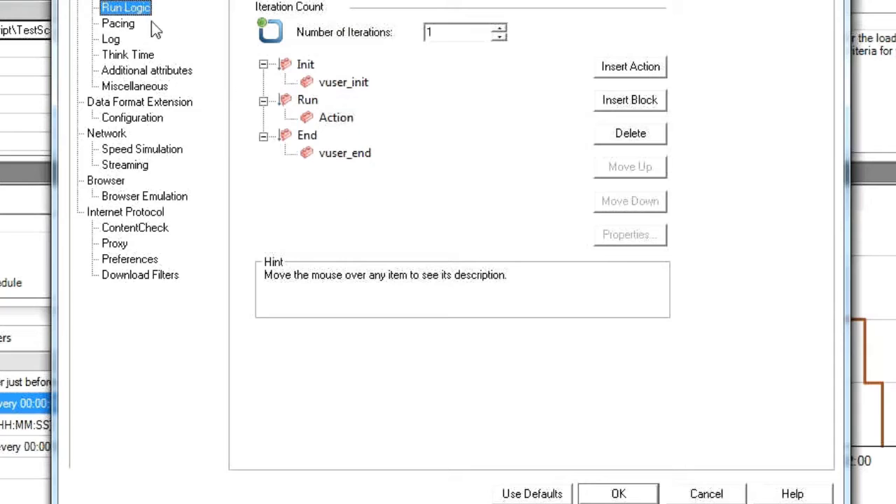
# Step: Try 5 iterations in the Run Logic settings and restore the number of iterations to 1
pyautogui.doubleClick(434, 35)
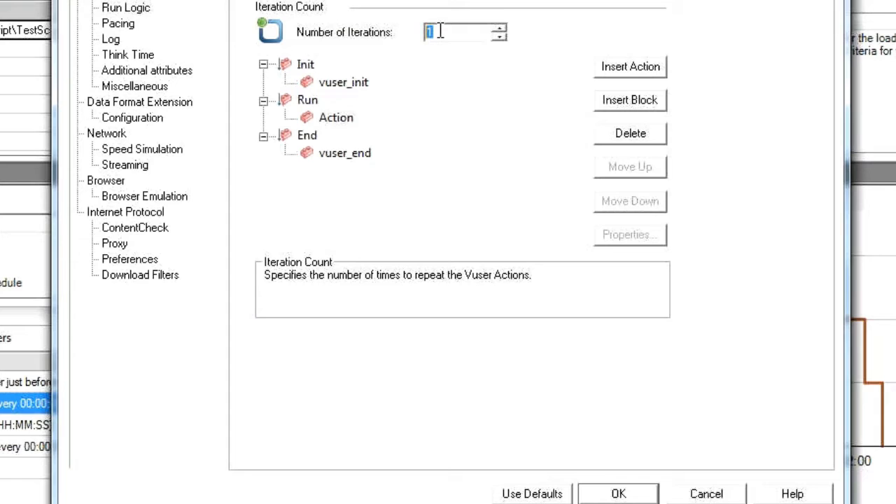
pyautogui.write('5')
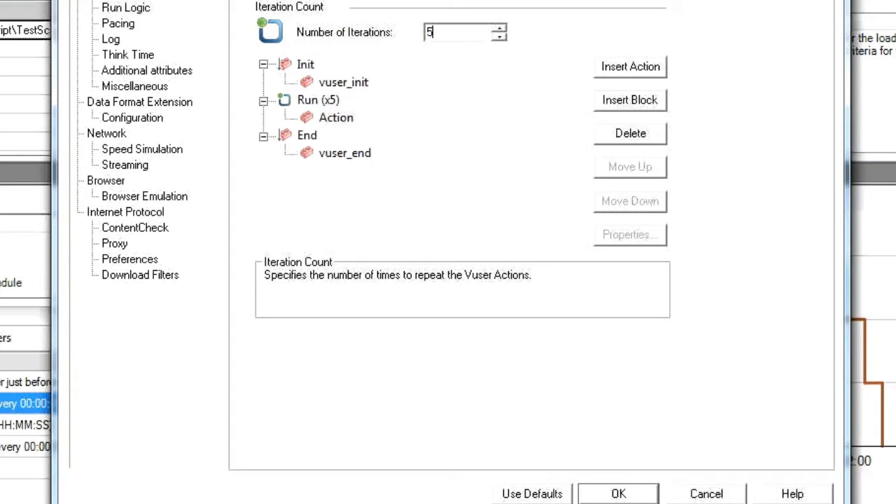
pyautogui.click(329, 120)
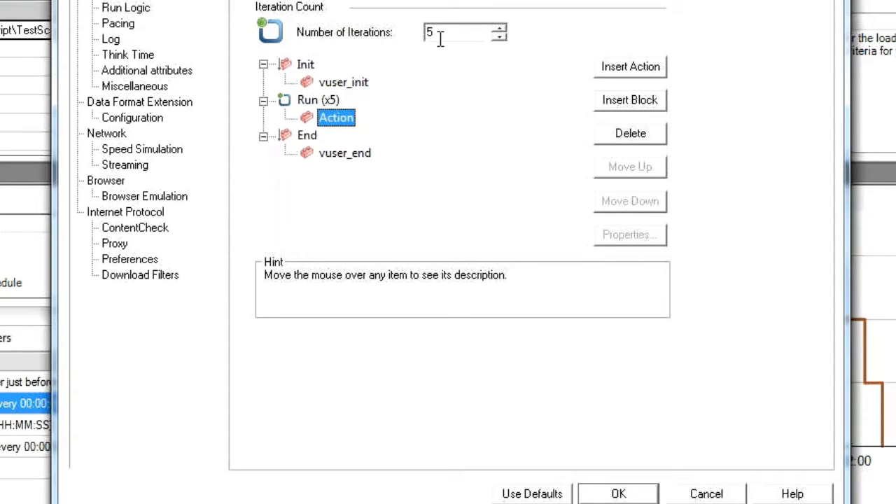
pyautogui.moveTo(441, 39); pyautogui.dragTo(406, 33)
pyautogui.write('1')
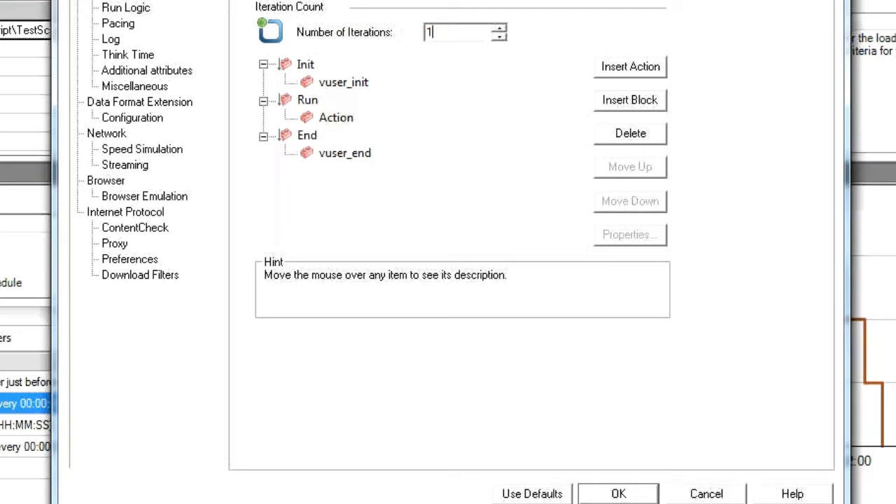
# Step: Set the pacing to start each new iteration after the previous one ends, with a fixed delay of 5 seconds
pyautogui.click(119, 25)
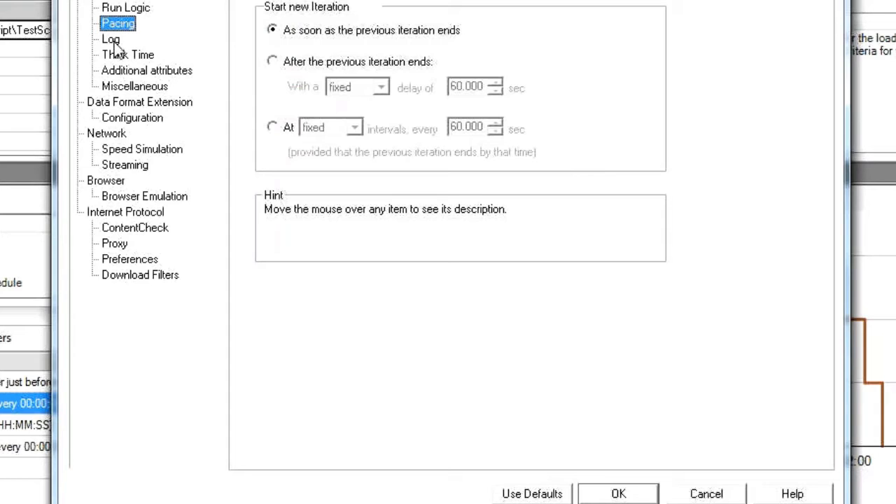
pyautogui.click(271, 62)
pyautogui.click(460, 85)
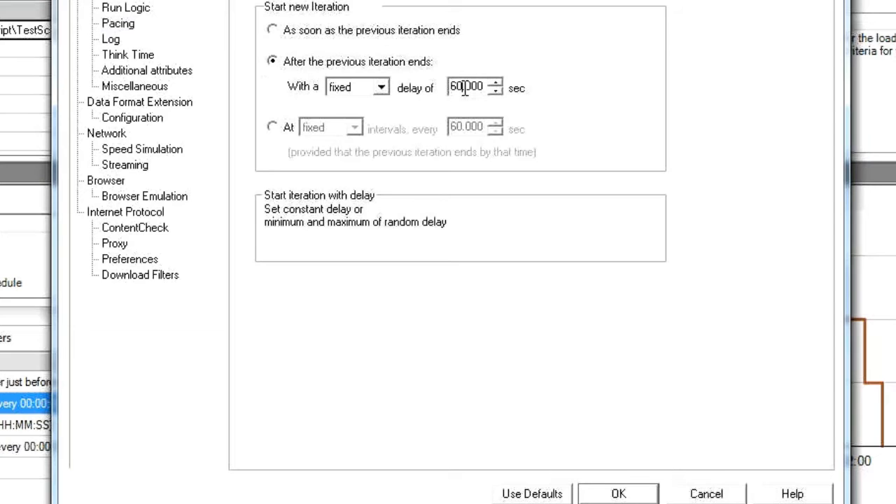
pyautogui.moveTo(463, 85); pyautogui.dragTo(409, 87)
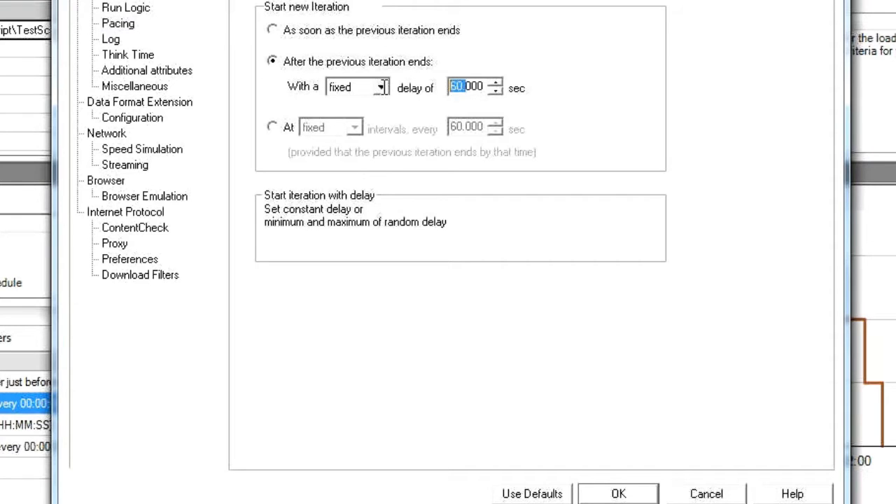
pyautogui.click(465, 86)
pyautogui.moveTo(485, 87); pyautogui.dragTo(426, 91)
pyautogui.write('5')
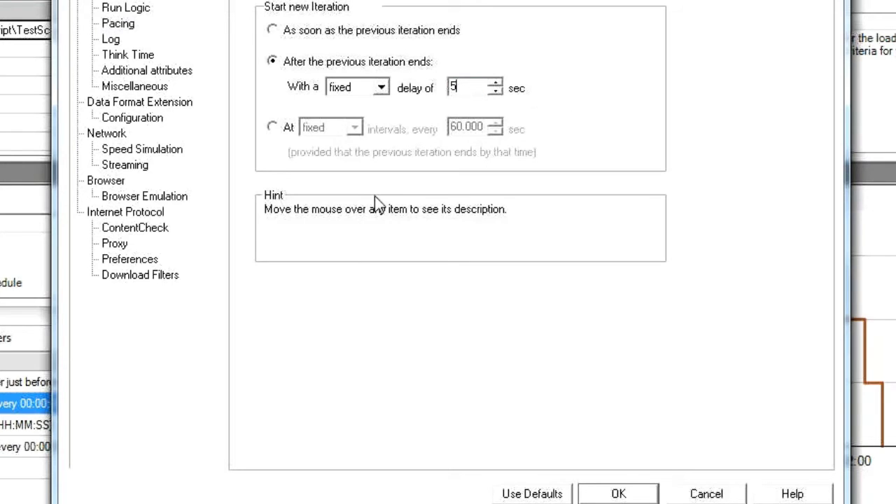
# Step: Review the Log, Think Time, Additional attributes, Miscellaneous, Data Format Extension and Speed Simulation runtime settings
pyautogui.click(163, 40)
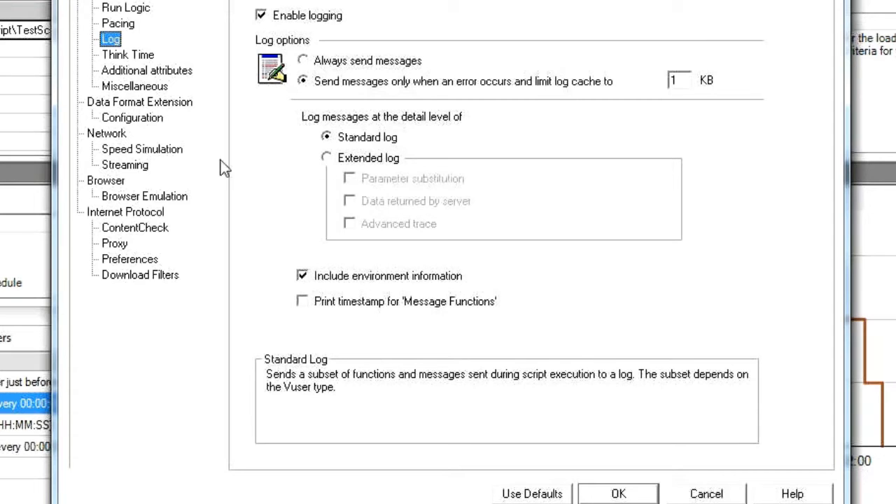
pyautogui.click(133, 56)
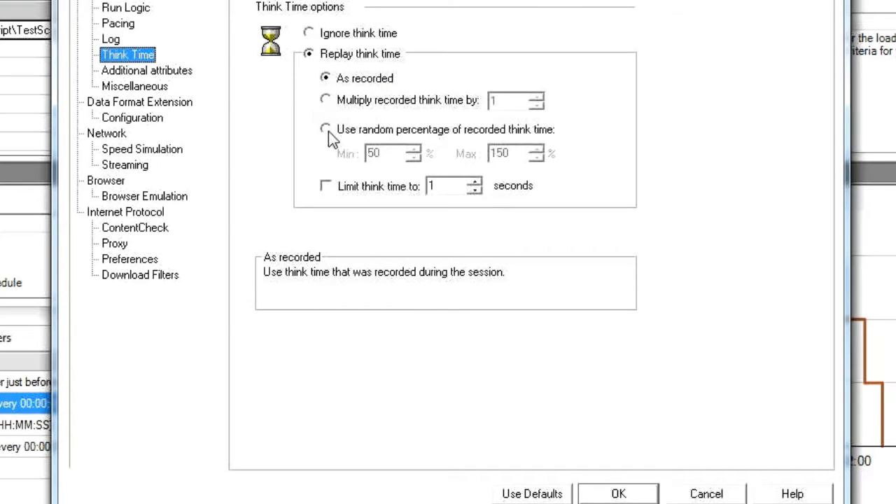
pyautogui.click(136, 74)
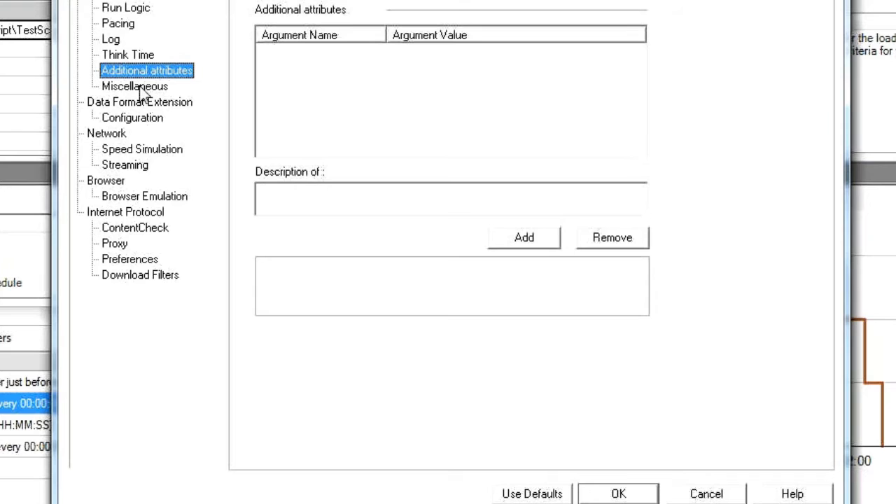
pyautogui.click(139, 88)
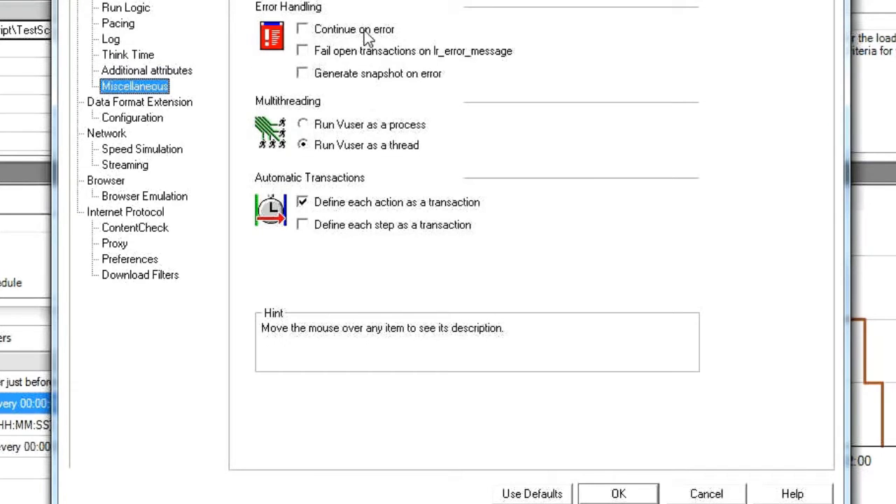
pyautogui.moveTo(364, 31)
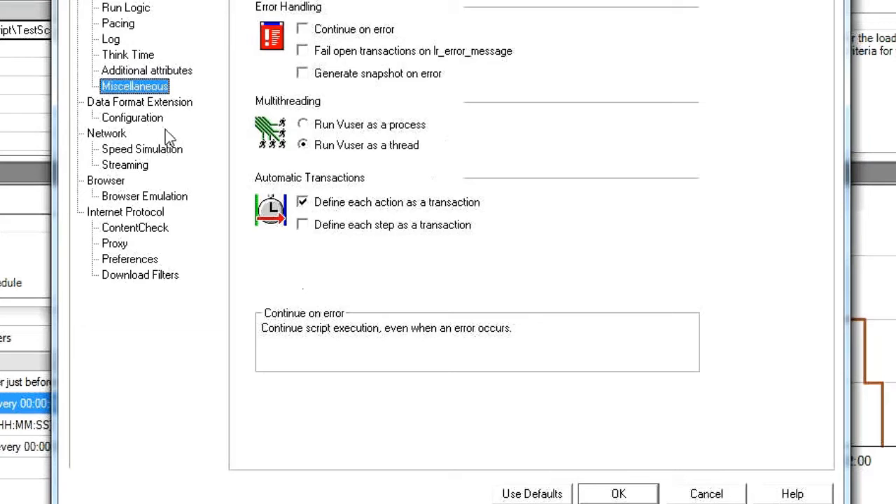
pyautogui.click(142, 122)
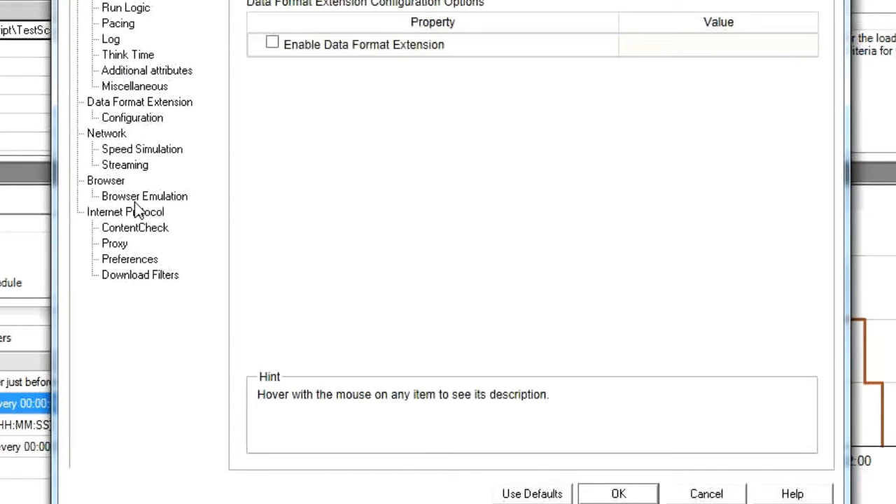
pyautogui.click(156, 149)
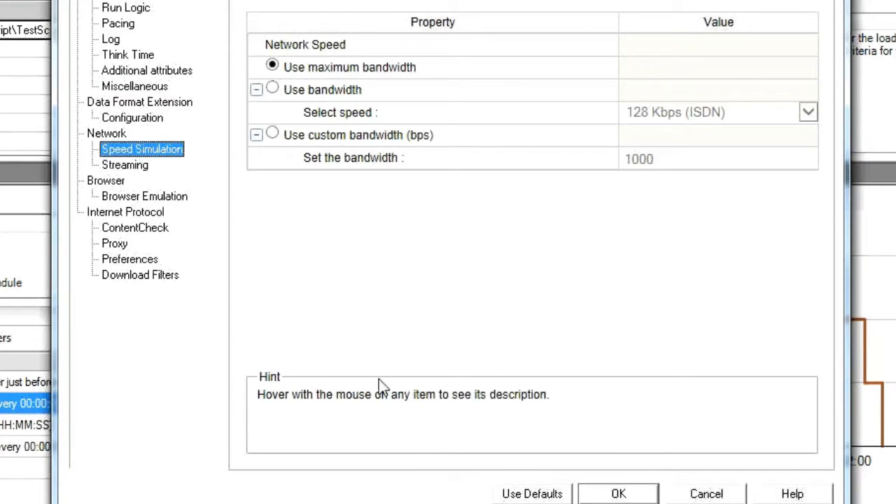
# Step: Accept the runtime settings and save the scenario as TestScenario in the LoadRunner scenario (*.lrs) format
pyautogui.click(619, 493)
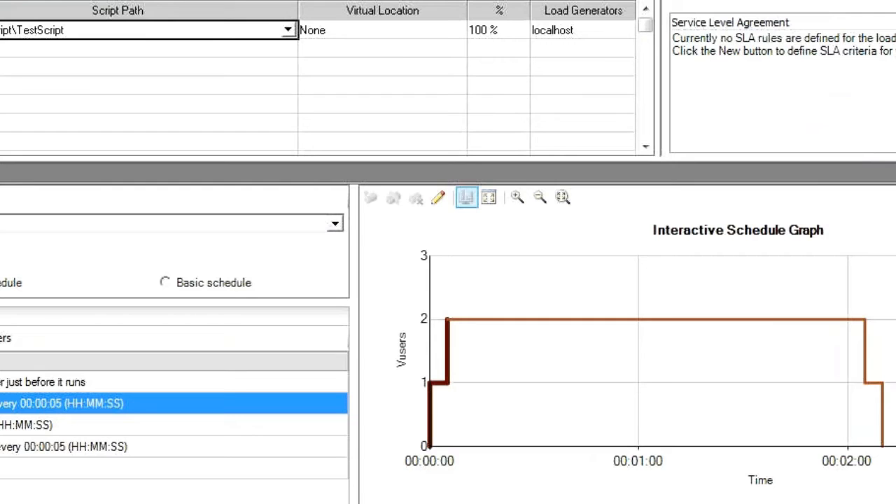
pyautogui.click(0, 0)
pyautogui.click(2, 15)
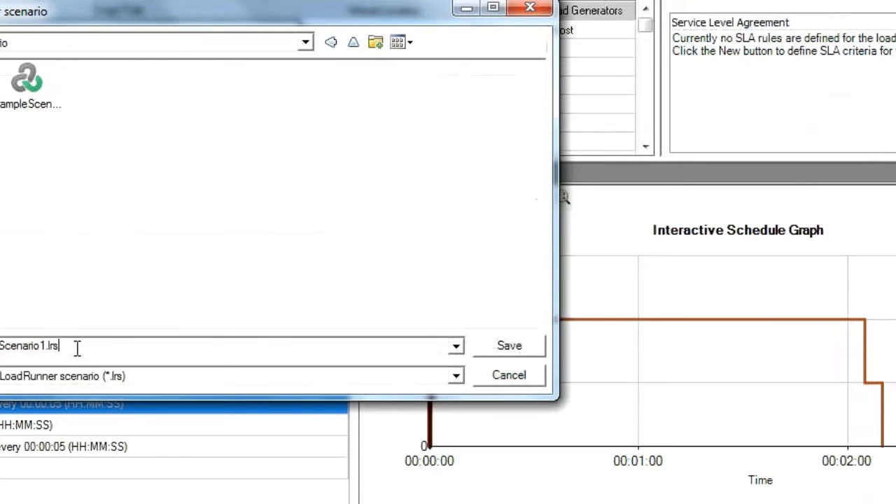
pyautogui.press('BackSpace')
pyautogui.press('BackSpace')
pyautogui.press('BackSpace')
pyautogui.press('BackSpace')
pyautogui.press('BackSpace')
pyautogui.press('BackSpace')
pyautogui.press('BackSpace')
pyautogui.press('BackSpace')
pyautogui.press('BackSpace')
pyautogui.press('BackSpace')
pyautogui.press('BackSpace')
pyautogui.press('BackSpace')
pyautogui.press('BackSpace')
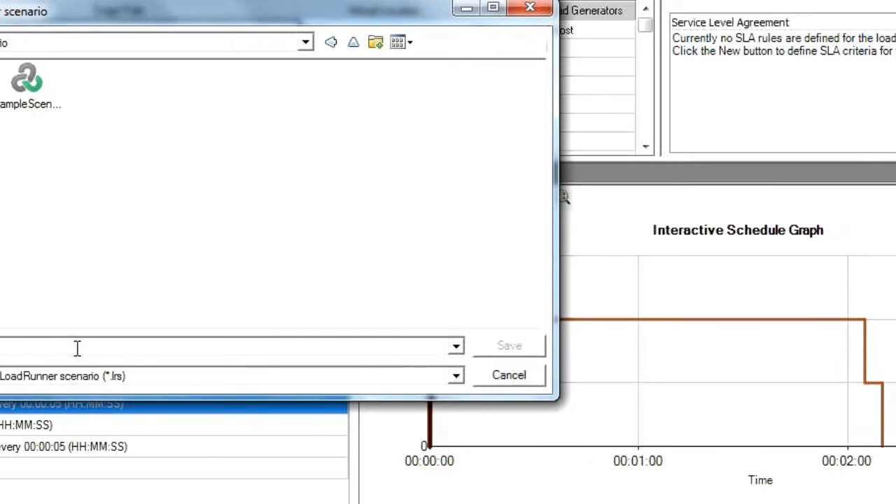
pyautogui.write('Test')
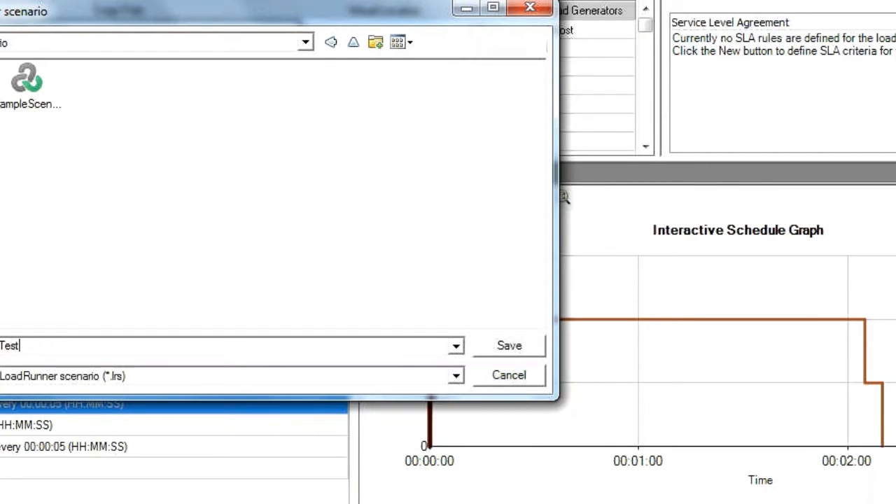
pyautogui.write('Scenario')
pyautogui.click(134, 378)
pyautogui.click(136, 378)
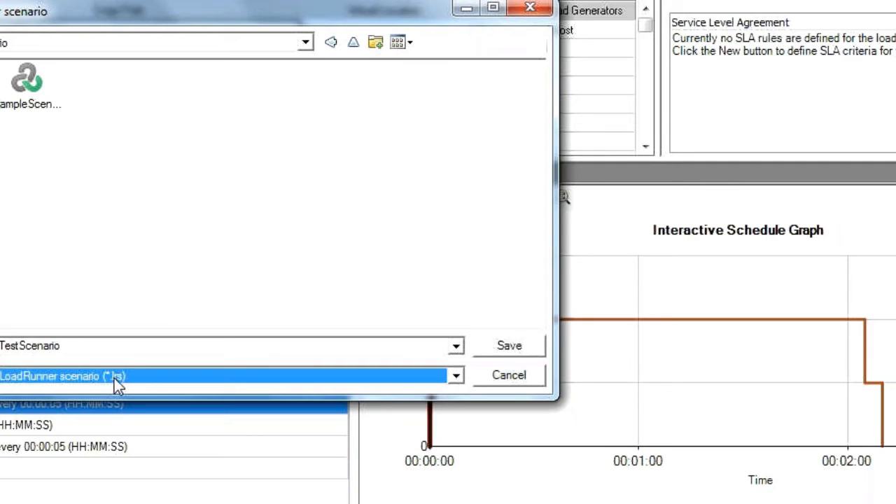
pyautogui.doubleClick(114, 347)
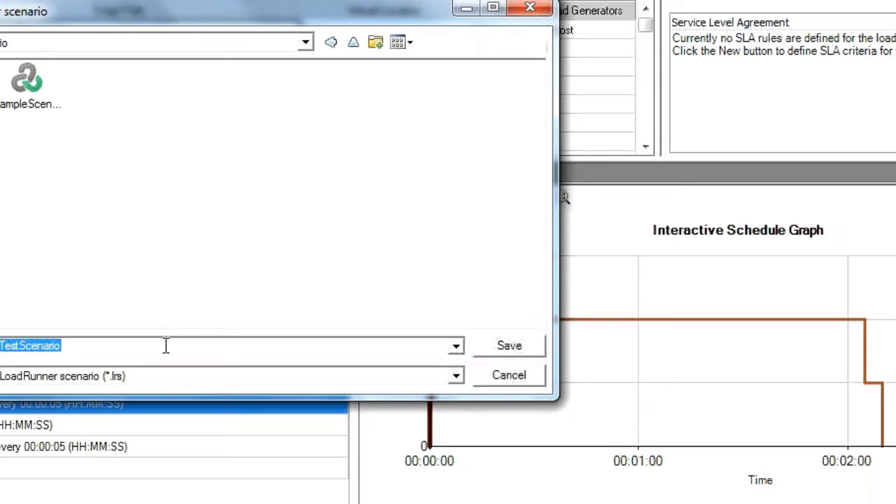
pyautogui.click(509, 348)
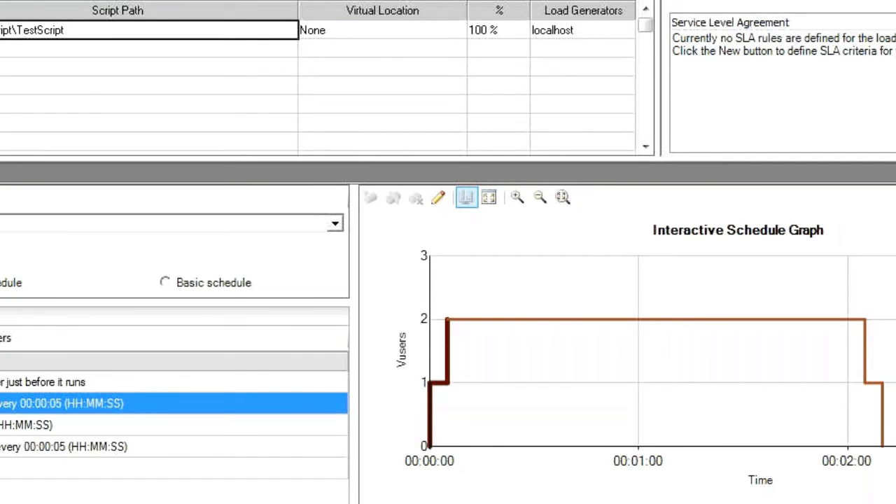
# Step: Set the scenario's results directory to the LRResult folder on the DataDisk (D:) drive
pyautogui.hotkey('alt', 'r')
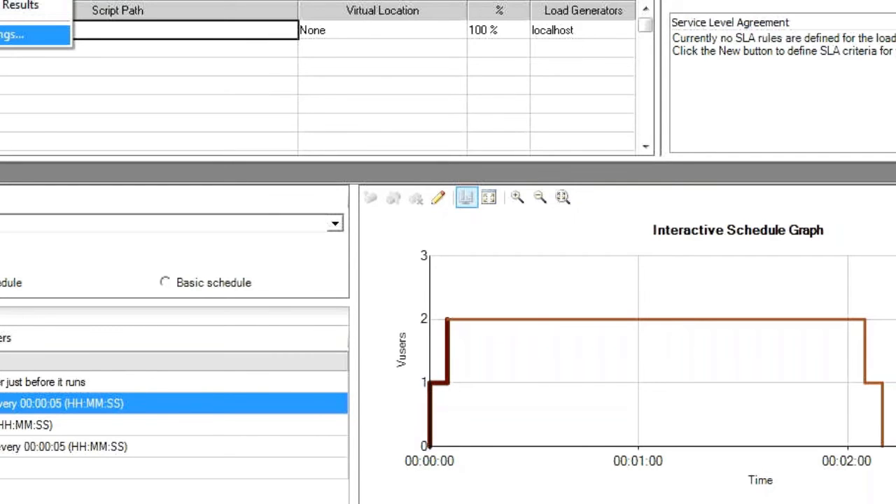
pyautogui.press('Return')
pyautogui.click(602, 192)
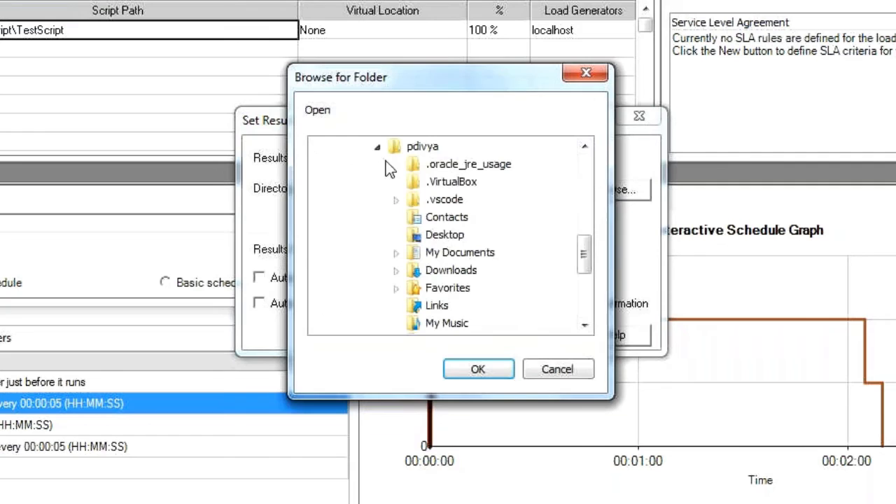
pyautogui.moveTo(583, 254); pyautogui.dragTo(583, 297)
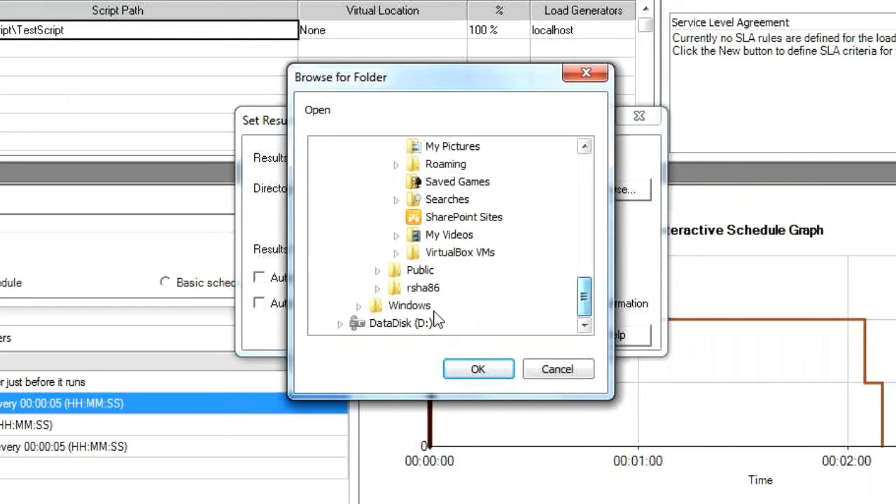
pyautogui.click(392, 323)
pyautogui.click(339, 323)
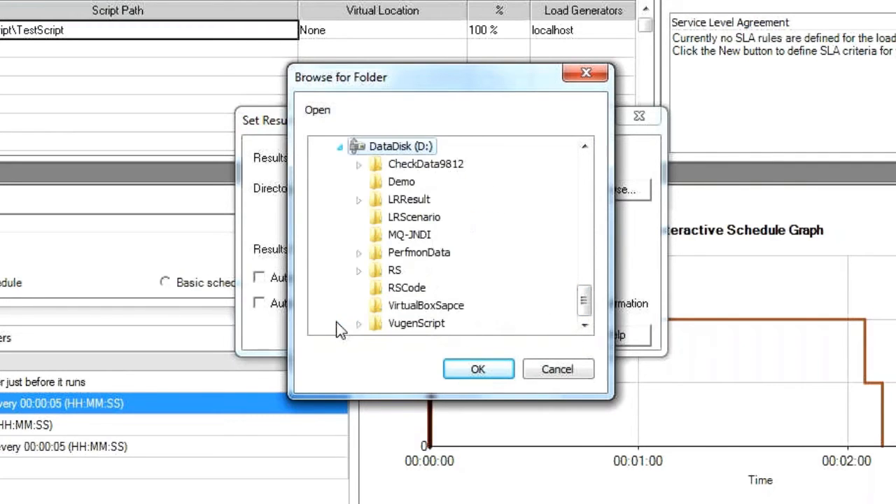
pyautogui.click(405, 200)
pyautogui.click(479, 370)
# Step: Name the results TestResult and accept the results directory settings
pyautogui.doubleClick(337, 158)
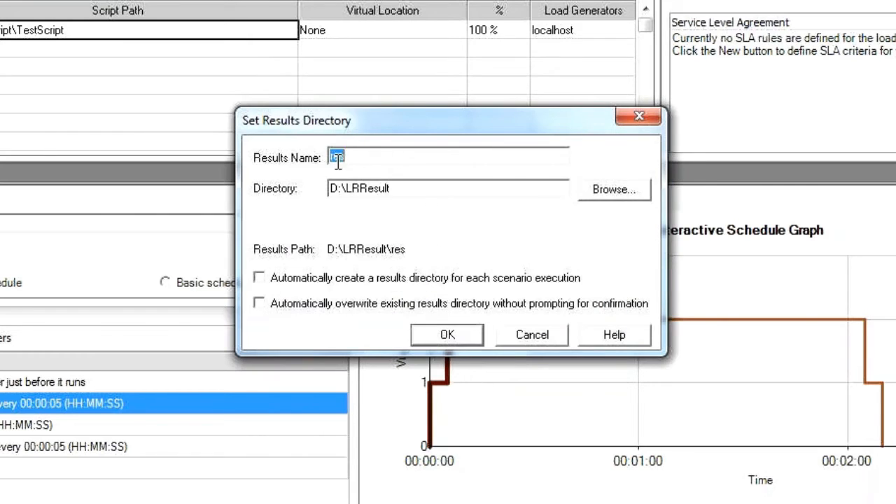
pyautogui.write('TestResult')
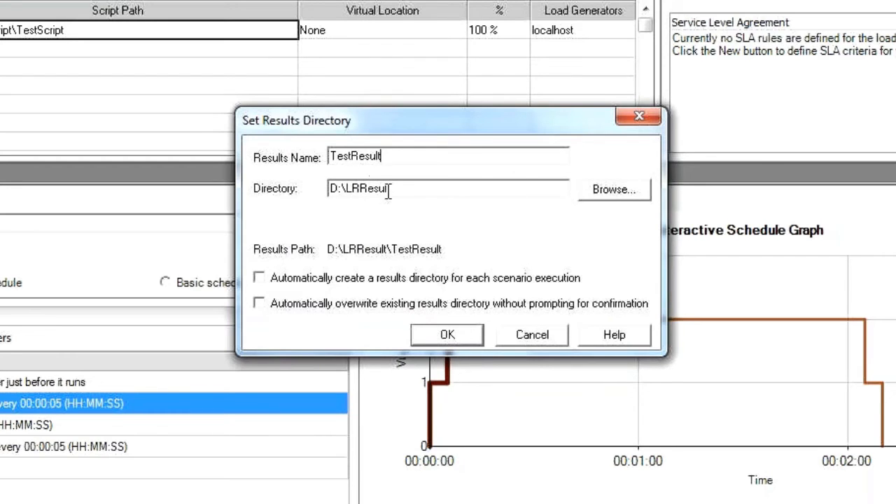
pyautogui.moveTo(393, 190); pyautogui.dragTo(324, 189)
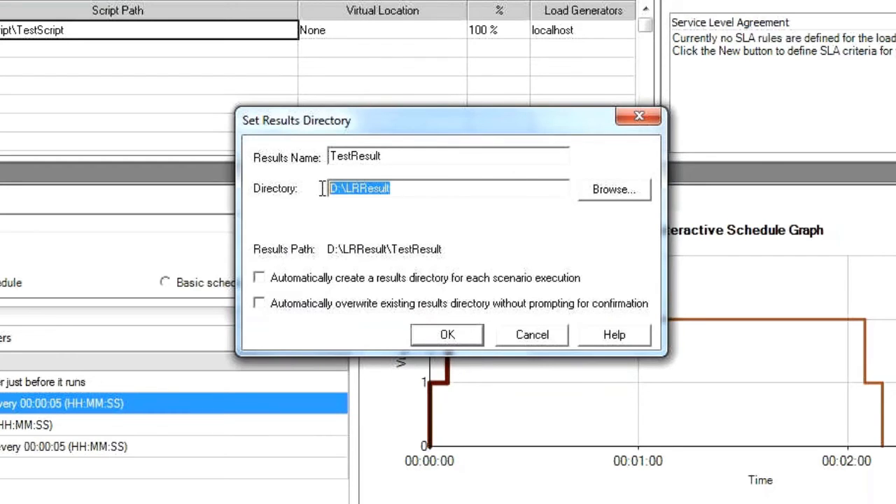
pyautogui.click(448, 336)
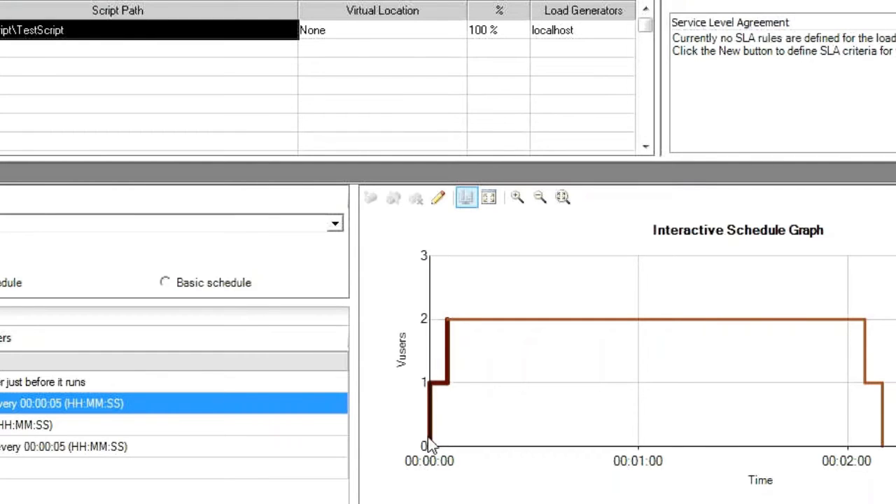
# Step: Run the scenario and check the Vuser status grid plus the Running Vusers, Trans Response Time and Hits per Second graphs
pyautogui.moveTo(448, 324)
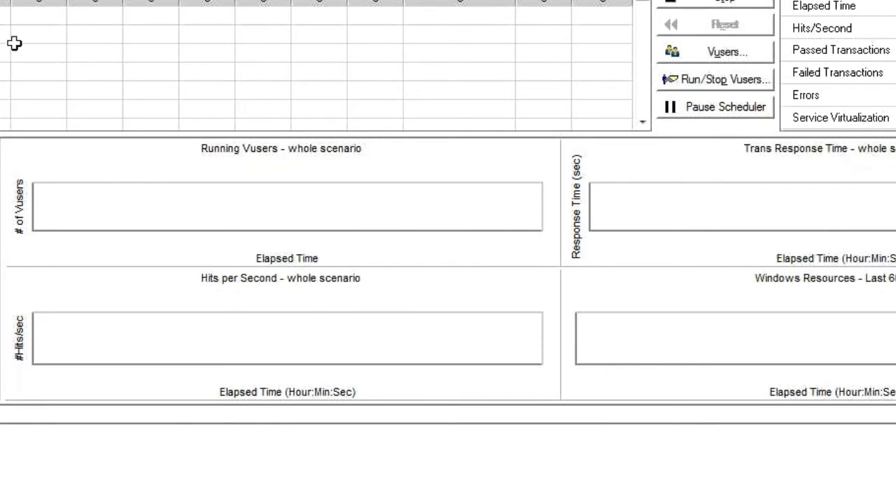
pyautogui.click(4, 16)
pyautogui.click(143, 20)
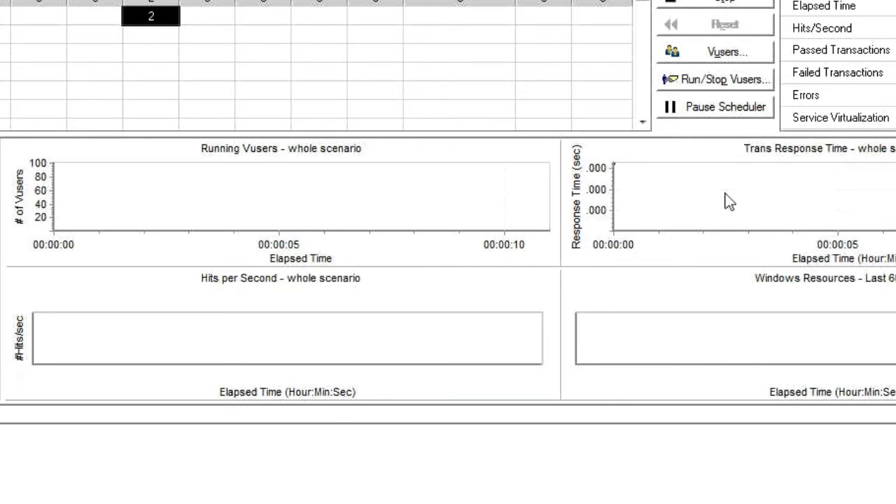
pyautogui.click(247, 189)
pyautogui.click(689, 190)
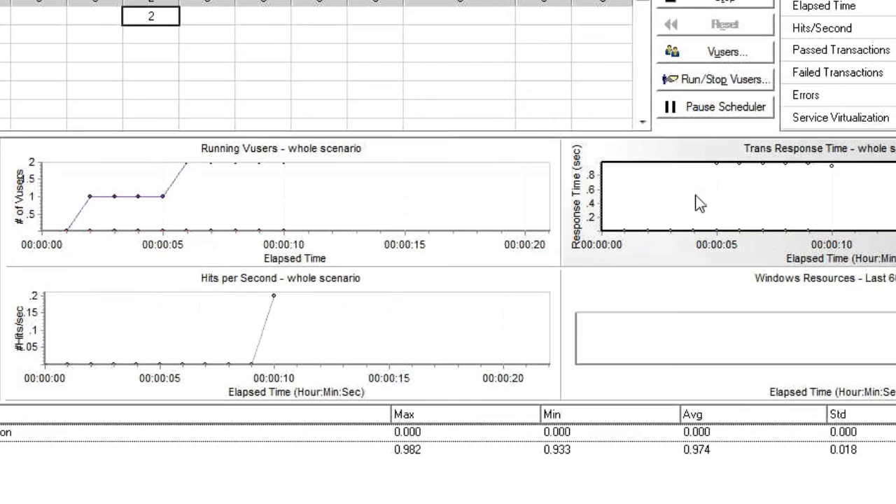
pyautogui.click(333, 320)
pyautogui.click(364, 197)
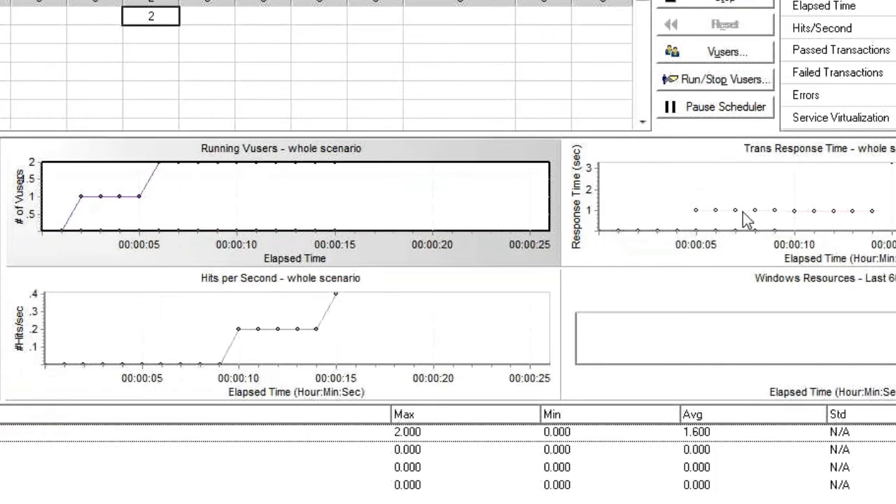
pyautogui.click(741, 216)
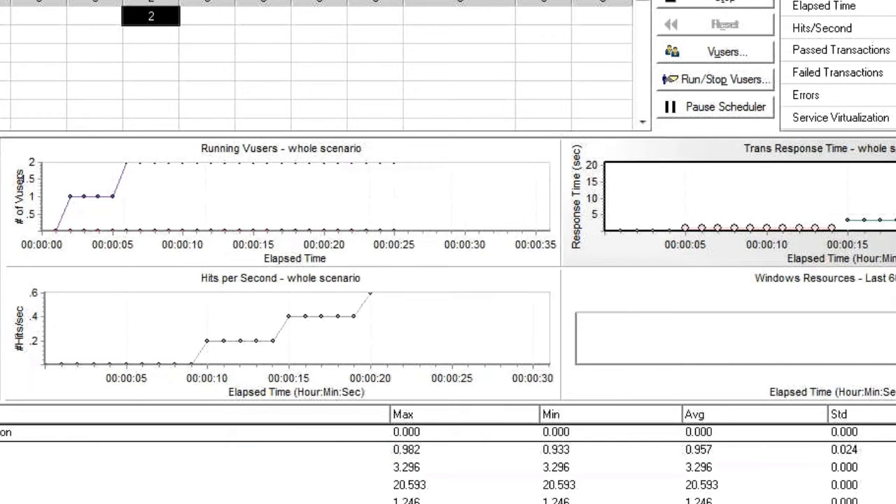
# Step: Inspect the scenario's error messages in the output window and close it
pyautogui.click(889, 96)
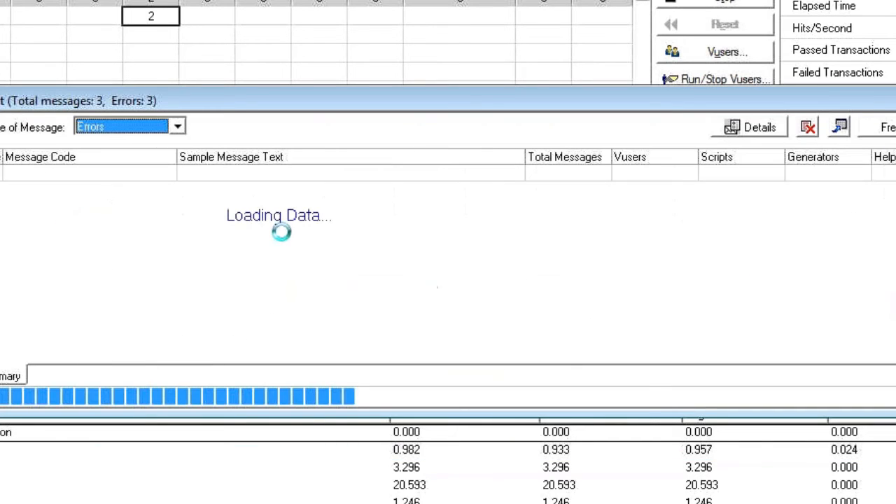
pyautogui.click(323, 179)
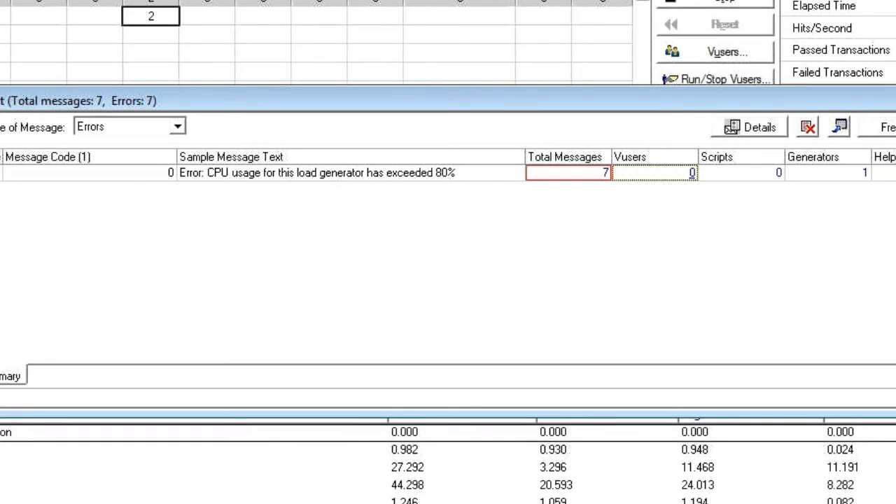
pyautogui.press('Escape')
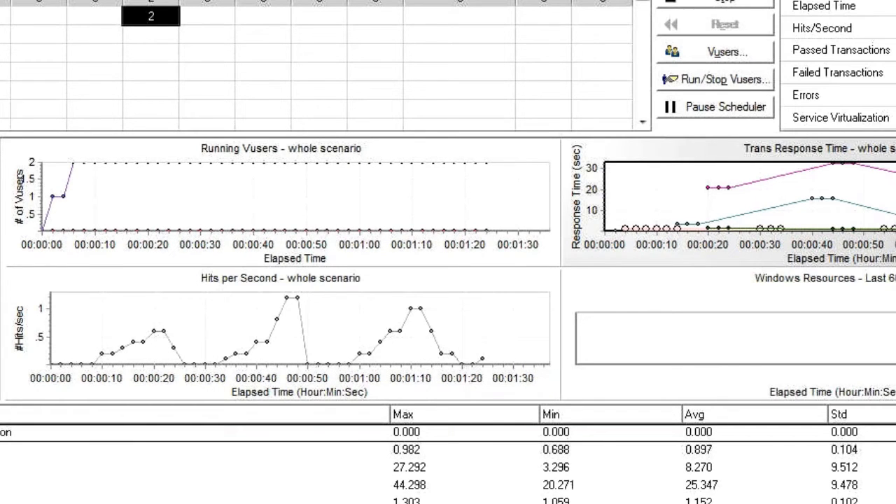
# Step: Examine the measurement statistics of the Trans Response Time and Running Vusers graphs while the scenario runs
pyautogui.click(807, 194)
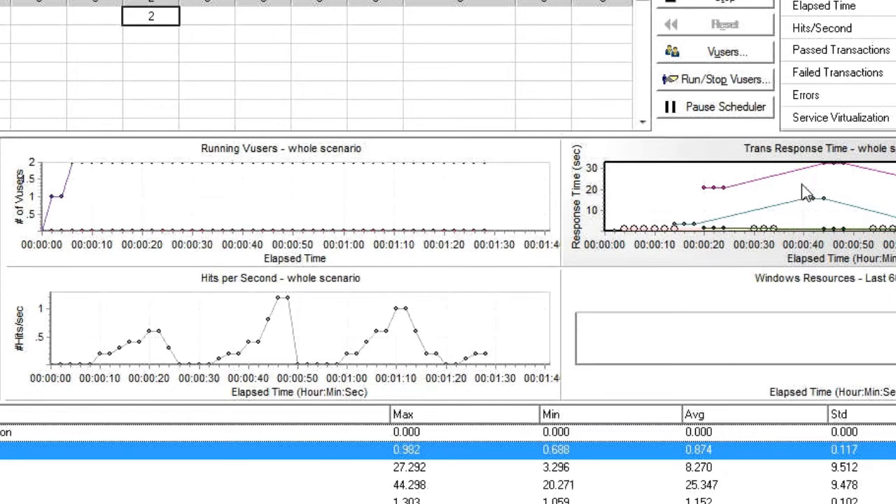
pyautogui.click(353, 194)
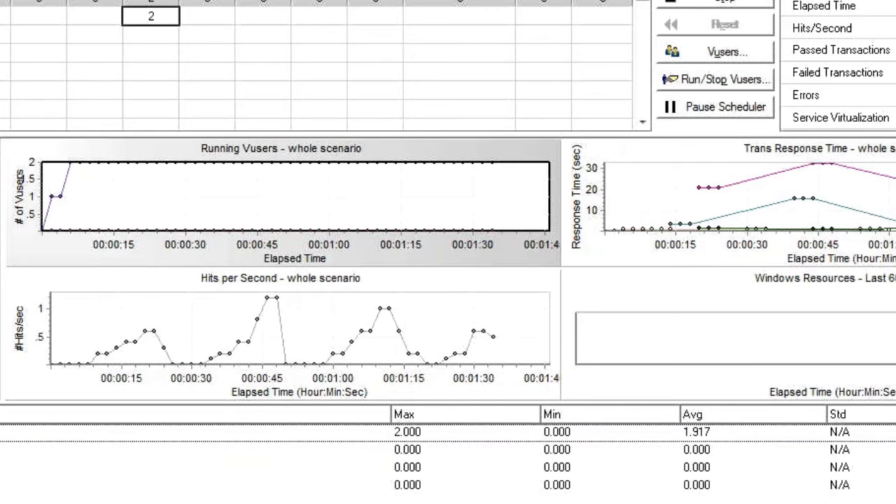
pyautogui.click(448, 451)
pyautogui.click(525, 485)
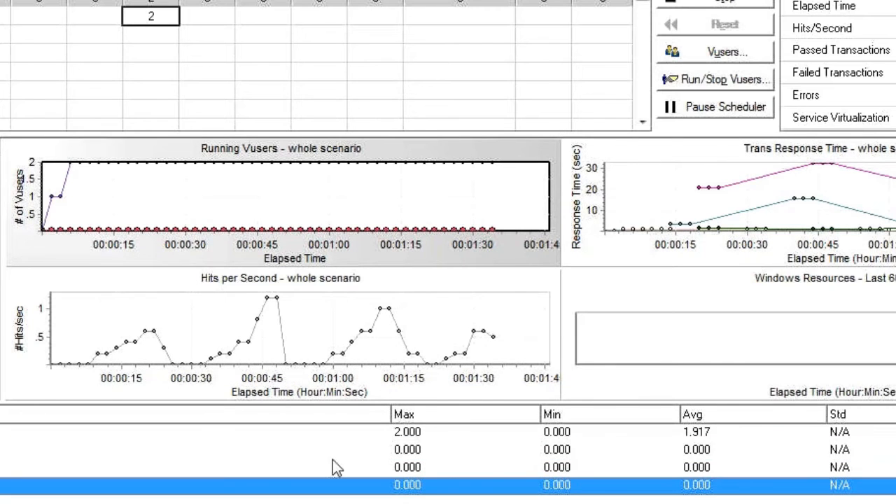
pyautogui.click(78, 436)
pyautogui.click(685, 192)
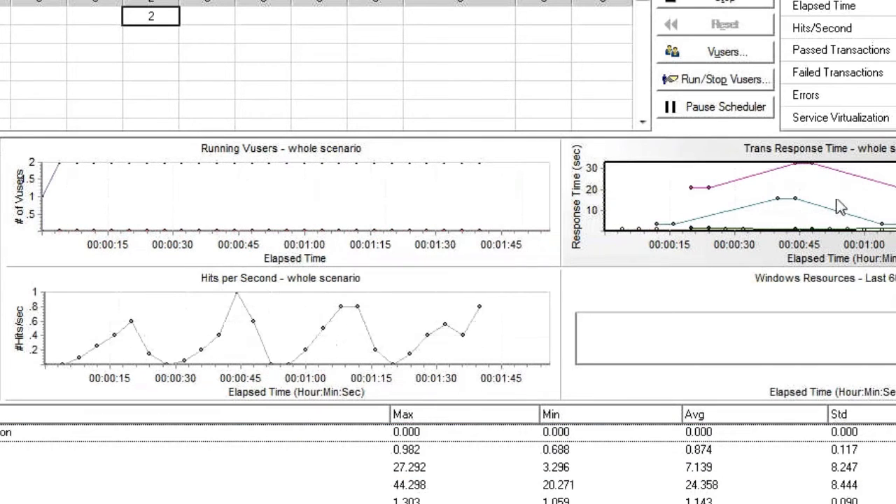
pyautogui.click(409, 454)
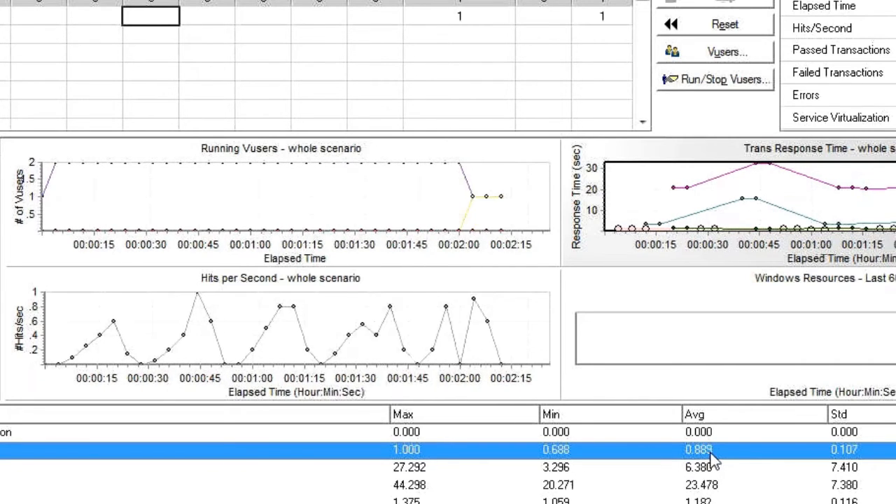
pyautogui.click(706, 476)
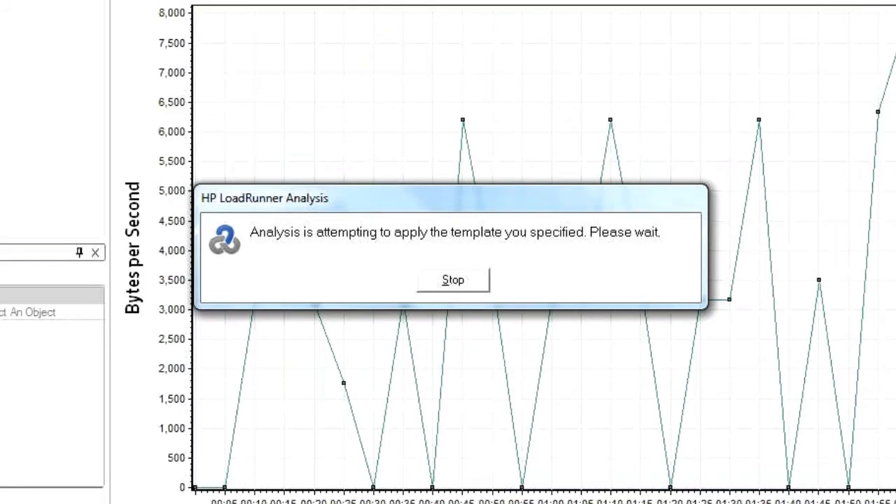
# Step: Switch to HP LoadRunner Analysis and review the Analysis Summary's period, scenario name, results session and duration
pyautogui.moveTo(878, 2); pyautogui.dragTo(585, 3)
pyautogui.click(875, 2)
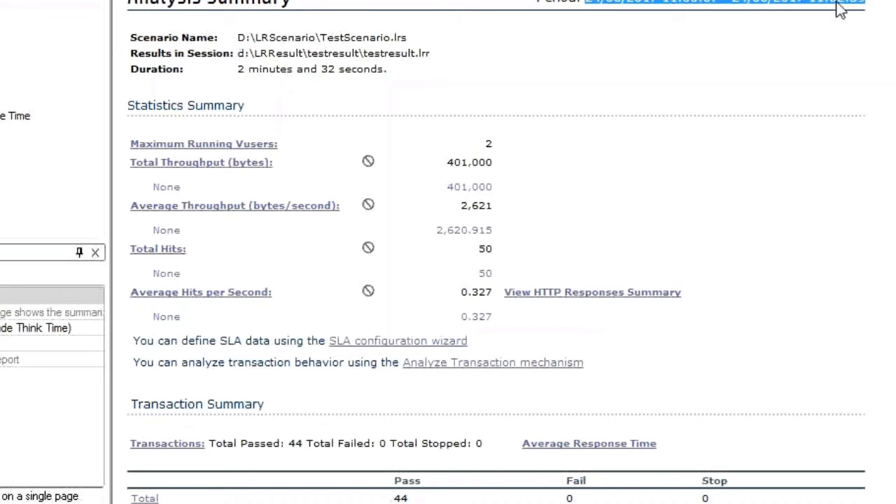
pyautogui.click(883, 6)
pyautogui.moveTo(883, 5); pyautogui.dragTo(588, 3)
pyautogui.moveTo(255, 37); pyautogui.dragTo(408, 38)
pyautogui.moveTo(388, 69); pyautogui.dragTo(238, 80)
pyautogui.click(365, 50)
pyautogui.click(525, 85)
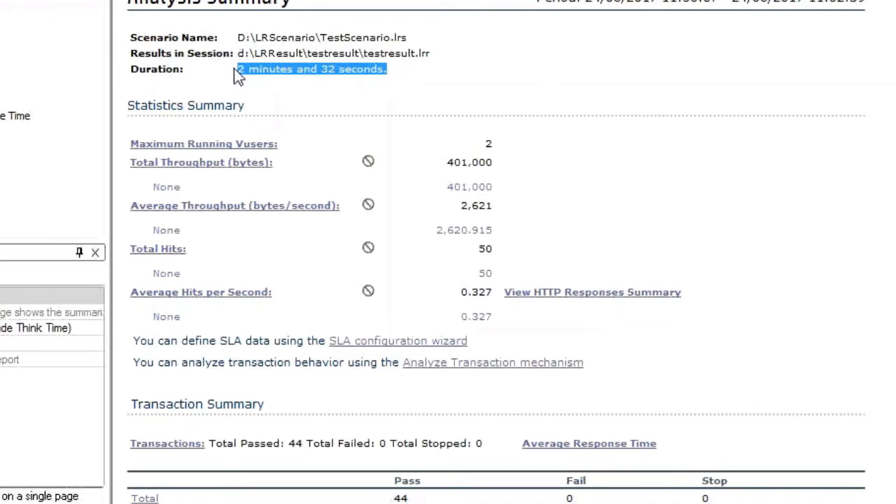
# Step: Review the maximum running Vusers, total and average throughput, and total hits in the Statistics Summary
pyautogui.moveTo(503, 149); pyautogui.dragTo(480, 144)
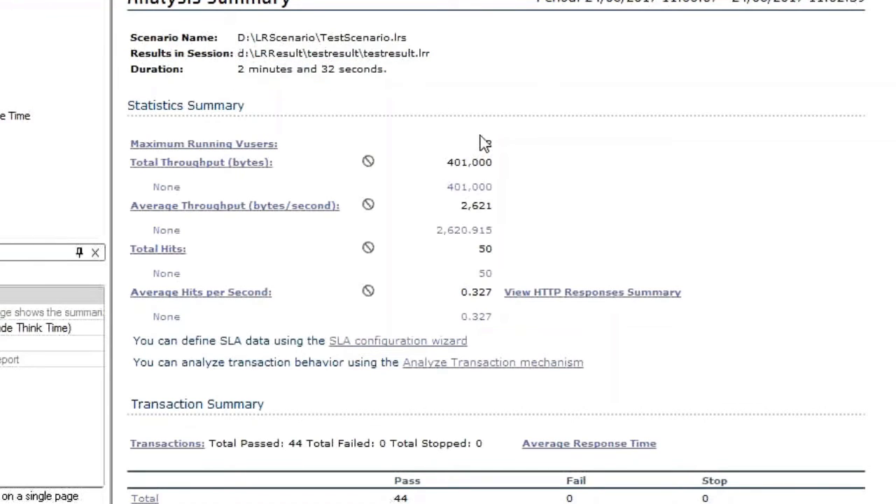
pyautogui.click(496, 169)
pyautogui.moveTo(446, 161); pyautogui.dragTo(499, 168)
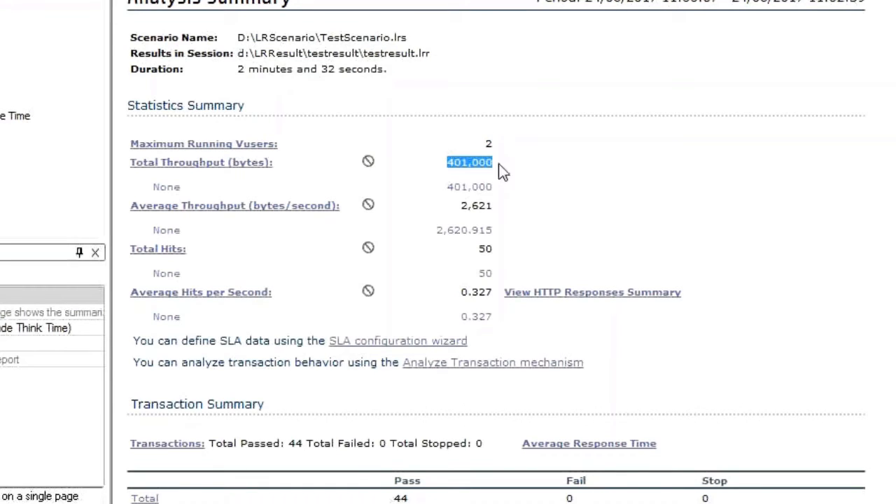
pyautogui.click(494, 209)
pyautogui.moveTo(494, 249); pyautogui.dragTo(455, 249)
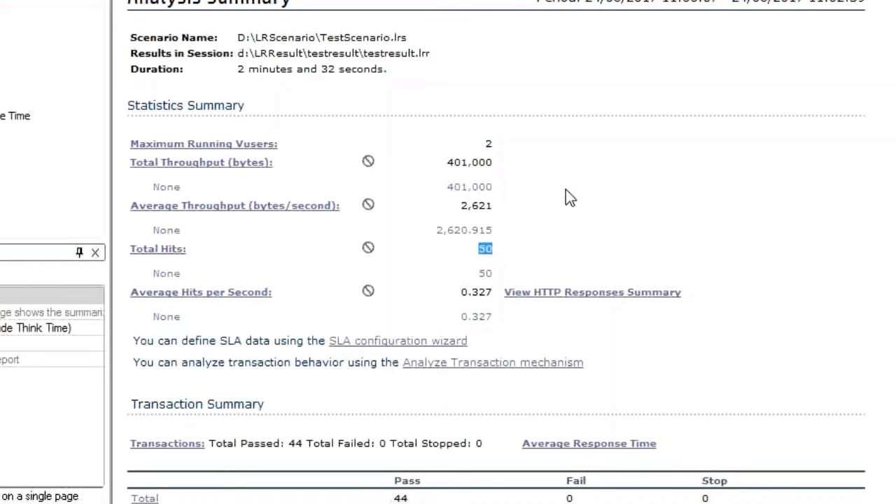
# Step: Examine the minimum and average response times of Action_Transaction in the Transaction Summary
pyautogui.scroll(-1, 566, 189)
pyautogui.scroll(-5, 565, 189)
pyautogui.moveTo(371, 166); pyautogui.dragTo(467, 168)
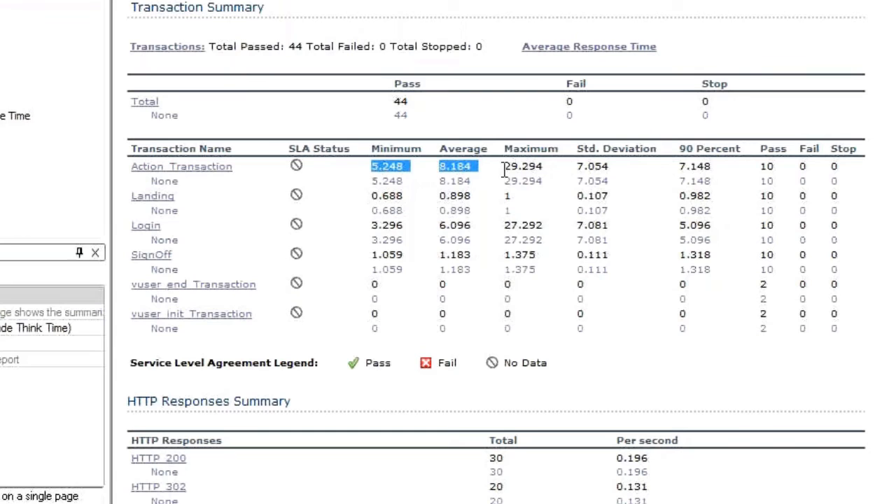
pyautogui.click(398, 174)
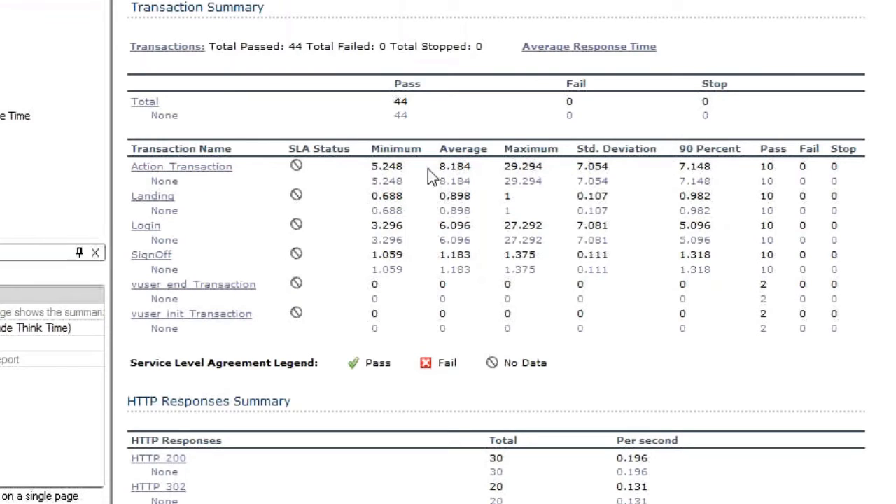
# Step: Review the average response times of Action_Transaction, Landing, Login and SignOff in the Transaction Summary
pyautogui.moveTo(431, 165); pyautogui.dragTo(470, 166)
pyautogui.moveTo(474, 199); pyautogui.dragTo(433, 197)
pyautogui.moveTo(473, 224); pyautogui.dragTo(436, 225)
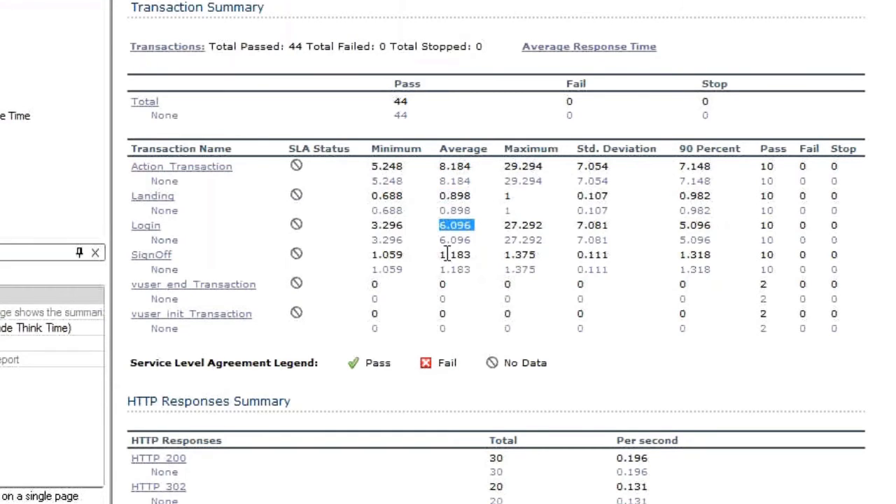
pyautogui.moveTo(470, 255); pyautogui.dragTo(433, 257)
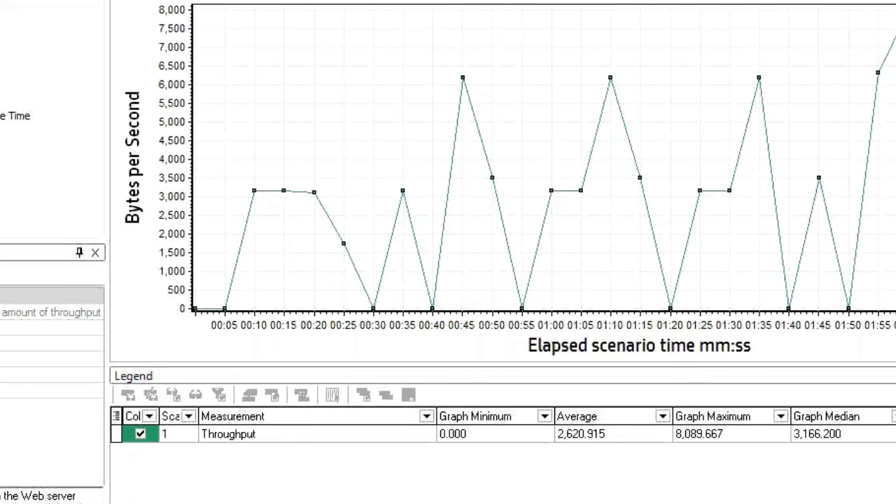
# Step: Inspect the peak in the Average Transaction Response Time graph and return to the Summary Report
pyautogui.click(6, 117)
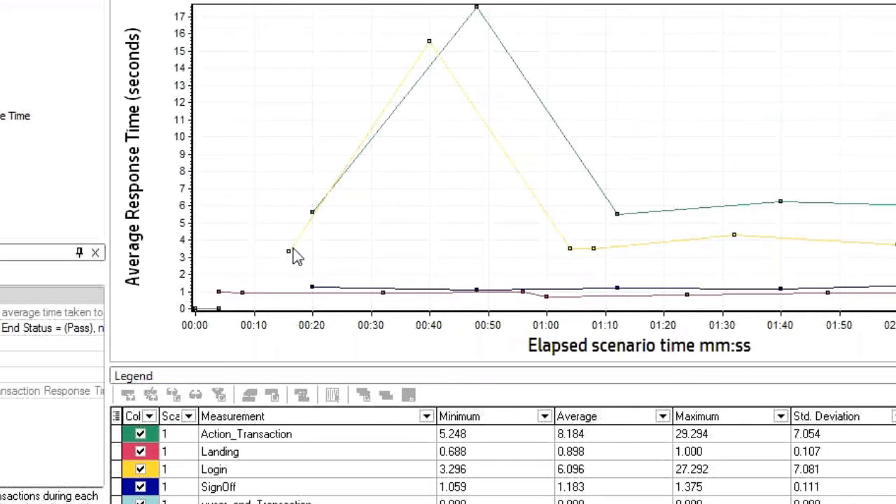
pyautogui.moveTo(476, 14)
pyautogui.click(2, 16)
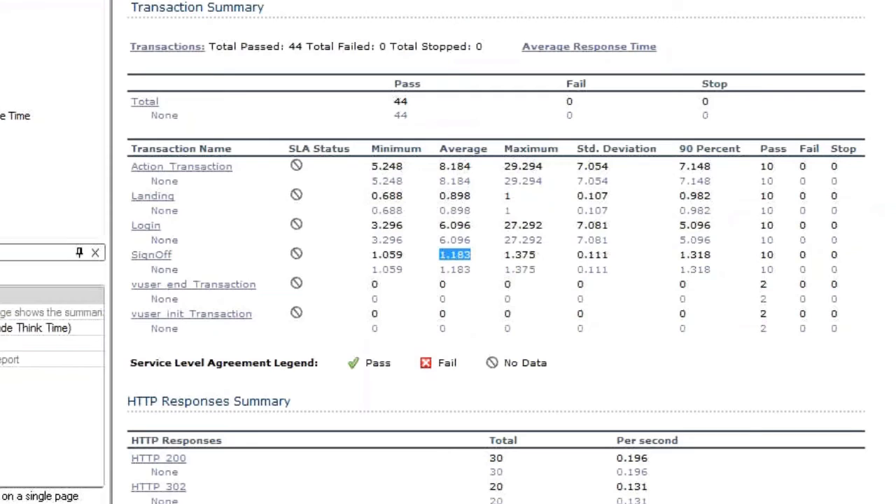
# Step: Filter the Analysis Summary by Scenario Elapsed Time from 000:00:10 to 000:02:00
pyautogui.click(482, 154)
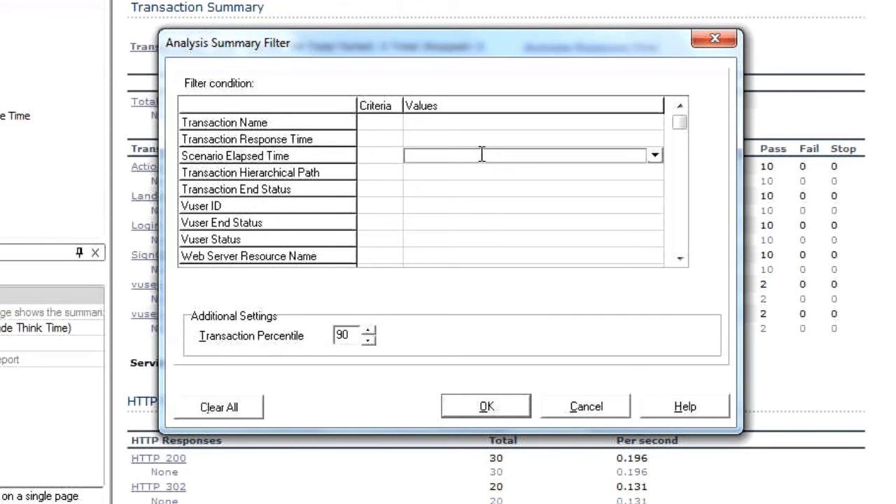
pyautogui.click(653, 153)
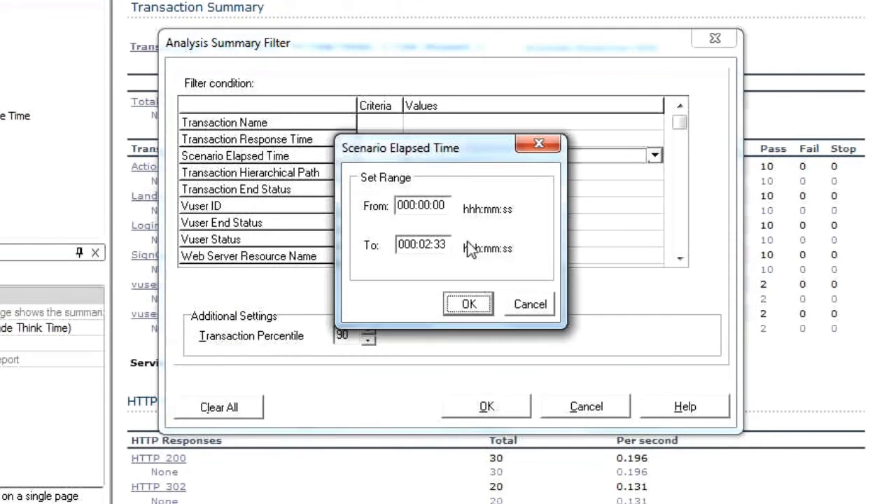
pyautogui.click(431, 204)
pyautogui.press('Right')
pyautogui.write('1')
pyautogui.click(441, 244)
pyautogui.hotkey('shift', 'Right')
pyautogui.write('00')
pyautogui.click(466, 302)
pyautogui.click(492, 407)
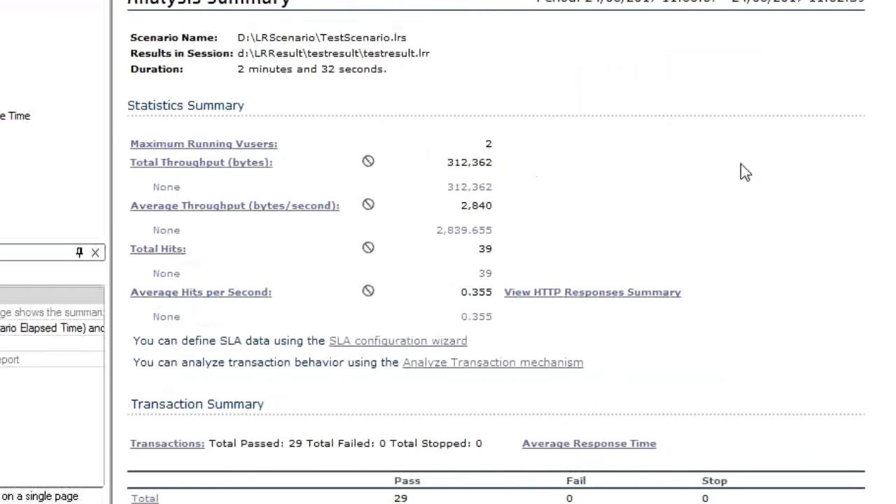
# Step: Review the statistics and transaction summaries of the filtered report
pyautogui.scroll(-1, 750, 222)
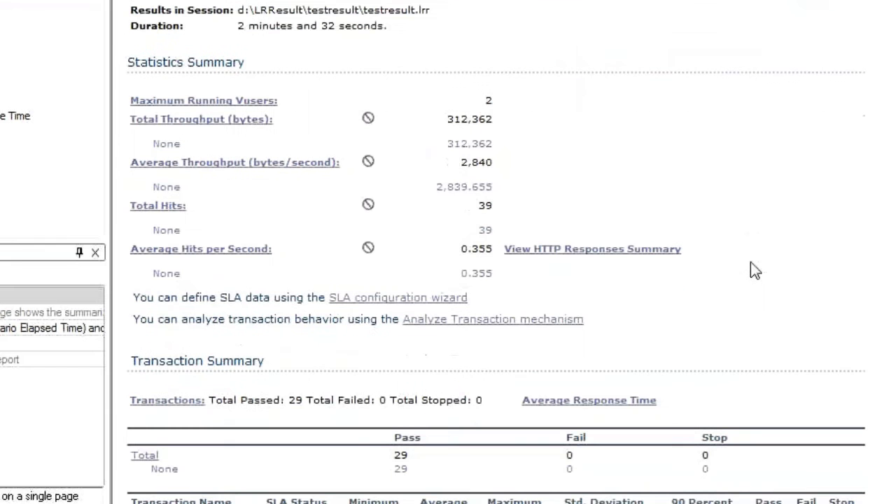
pyautogui.scroll(-7, 750, 264)
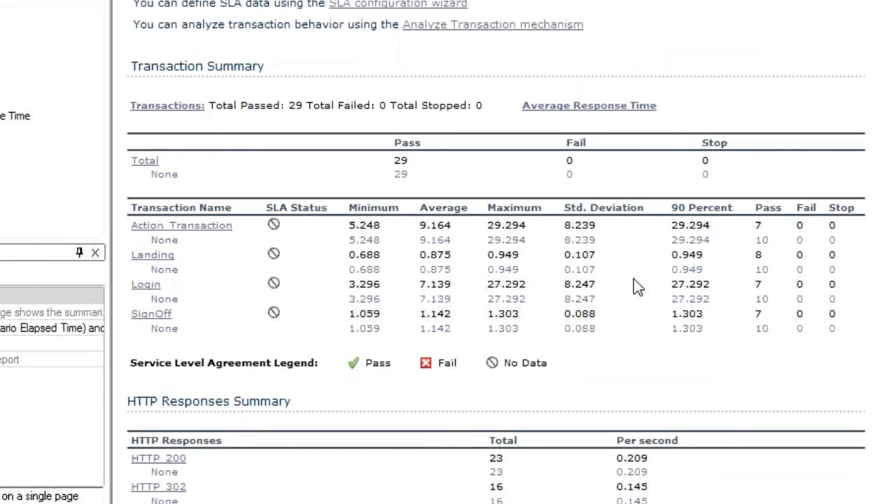
pyautogui.scroll(8, 768, 418)
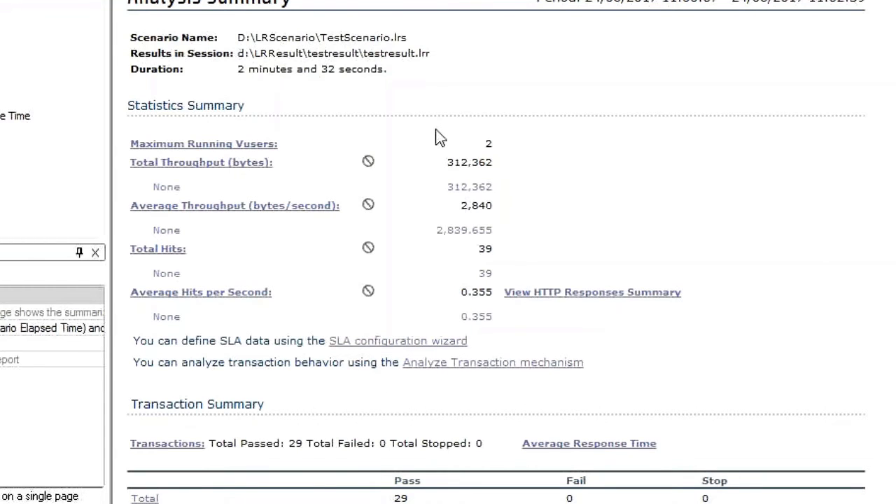
# Step: Switch to the PowerPoint slide show and advance to the Q & A slide
pyautogui.hotkey('alt', 'Tab')
pyautogui.hotkey('alt', 'Tab')
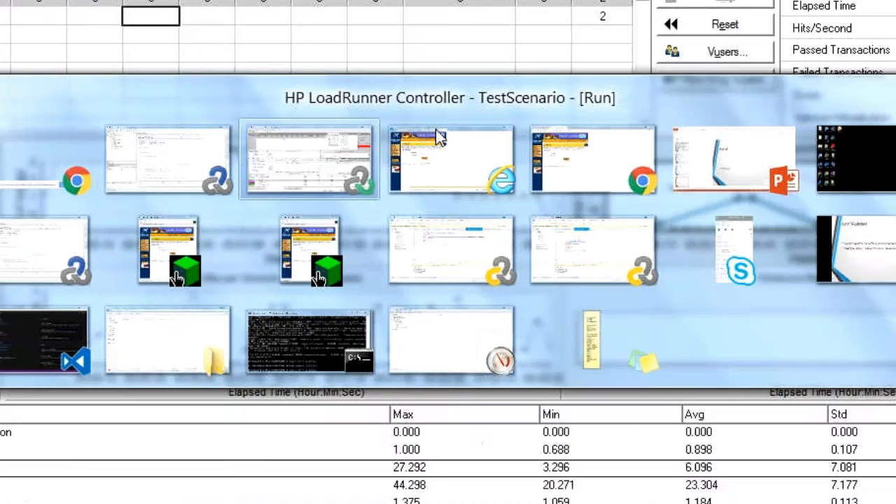
pyautogui.hotkey('alt', 'Tab')
pyautogui.moveTo(537, 503)
pyautogui.click(643, 491)
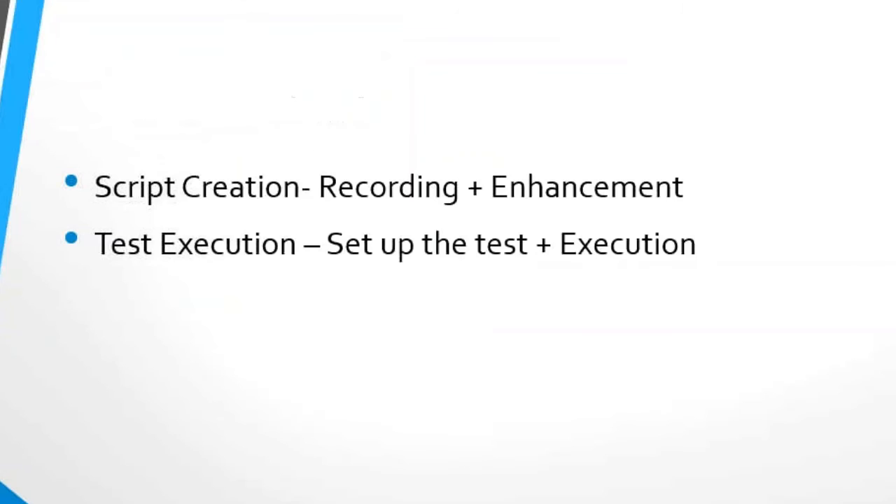
pyautogui.click(522, 285)
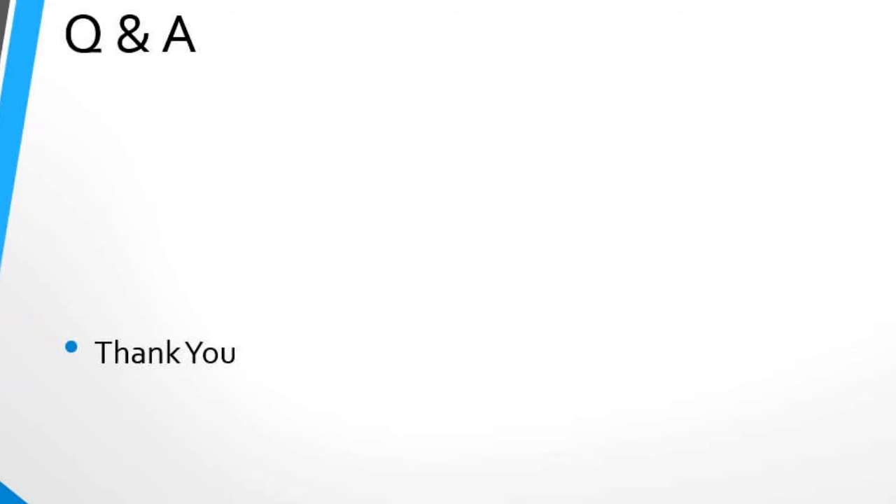
# Step: Switch to the online meeting in Chrome and open its chat to read the participants' questions
pyautogui.hotkey('alt', 'Tab')
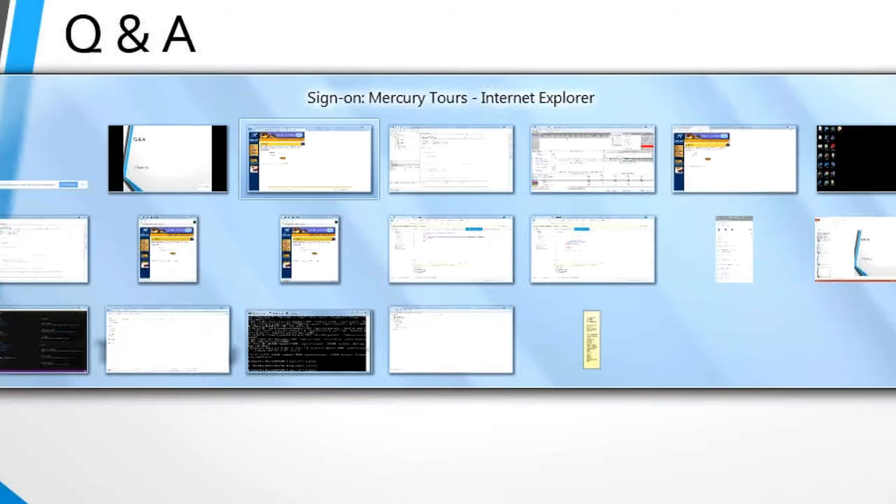
pyautogui.hotkey('alt', 'Tab')
pyautogui.hotkey('alt', 'Tab')
pyautogui.hotkey('alt', 'Tab')
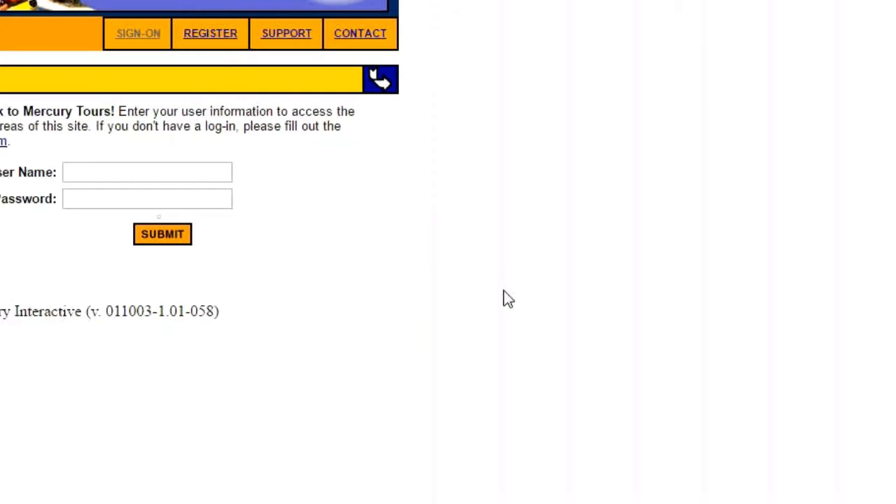
pyautogui.hotkey('alt', 'Tab')
pyautogui.click(769, 278)
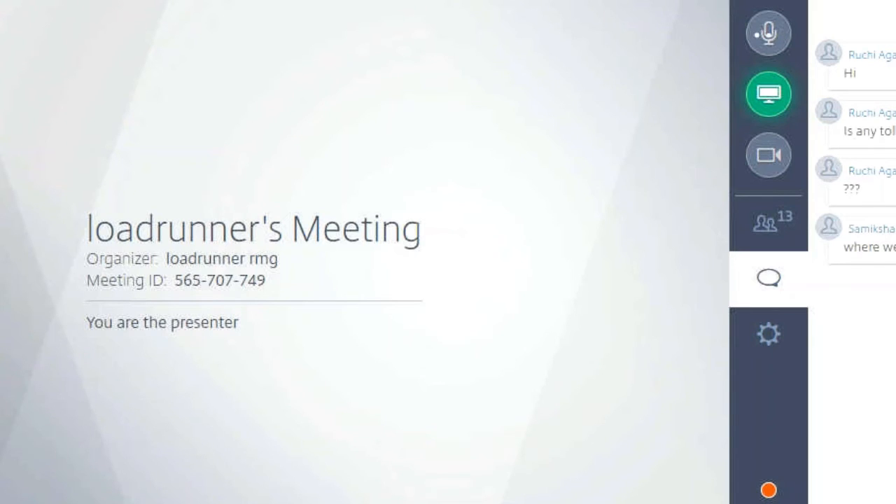
# Step: Switch to TestScript in HP Virtual User Generator, enlarge the Output pane and examine the replay log entries for newtours.demoaut.com
pyautogui.moveTo(420, 503)
pyautogui.click(490, 491)
pyautogui.moveTo(569, 331); pyautogui.dragTo(568, 188)
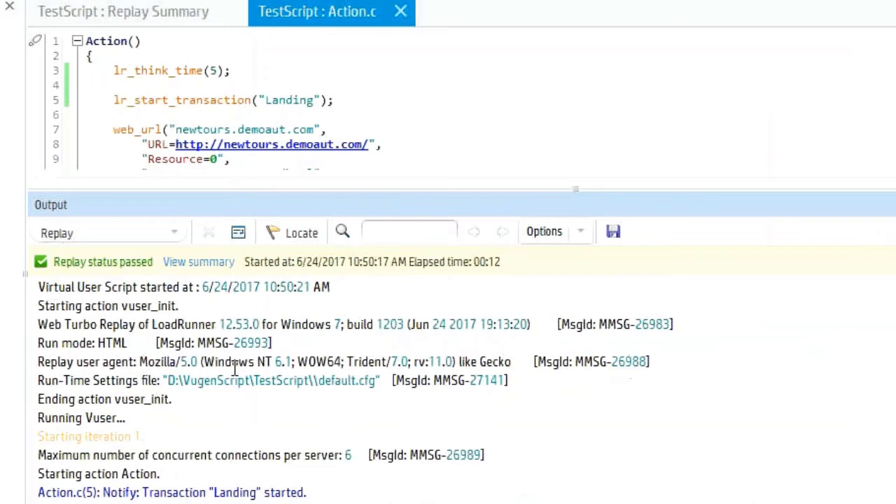
pyautogui.scroll(-1, 235, 371)
pyautogui.scroll(1, 260, 400)
pyautogui.scroll(-3, 261, 400)
pyautogui.scroll(-1, 260, 400)
pyautogui.moveTo(168, 292); pyautogui.dragTo(392, 315)
pyautogui.click(303, 329)
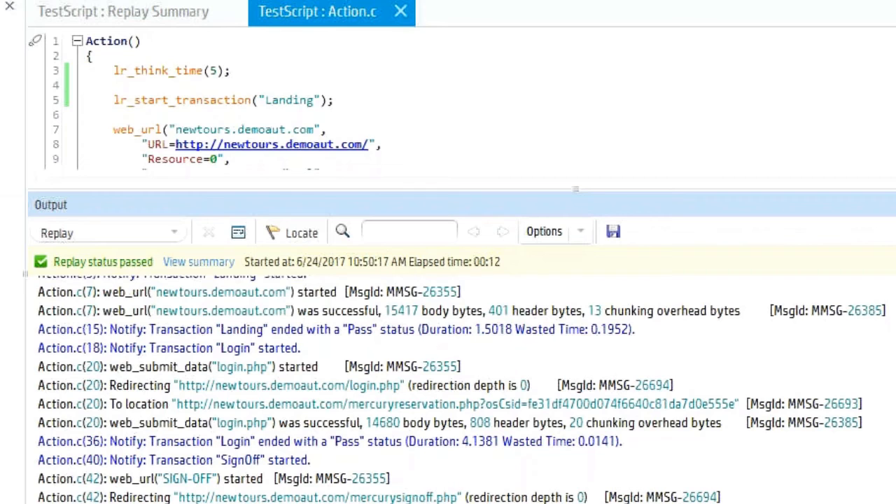
# Step: Switch to HP LoadRunner Controller, open the scenario's errors and list the individual messages of the CPU usage error
pyautogui.moveTo(476, 503)
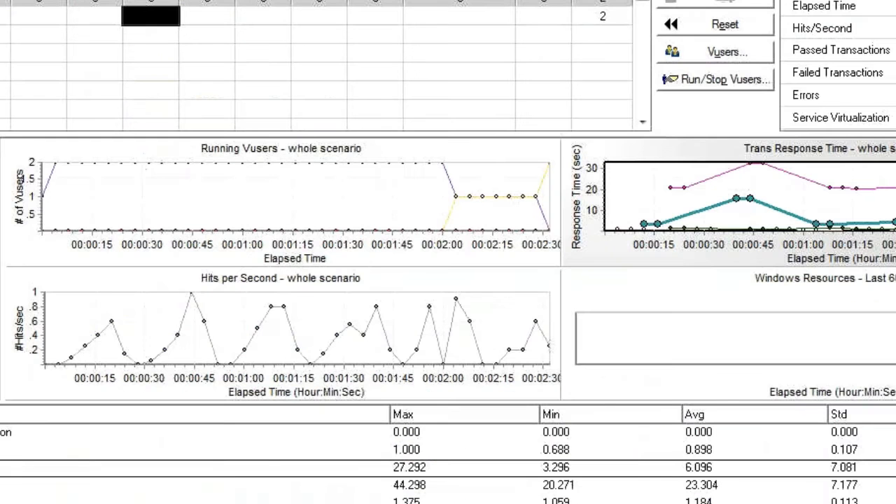
pyautogui.click(893, 95)
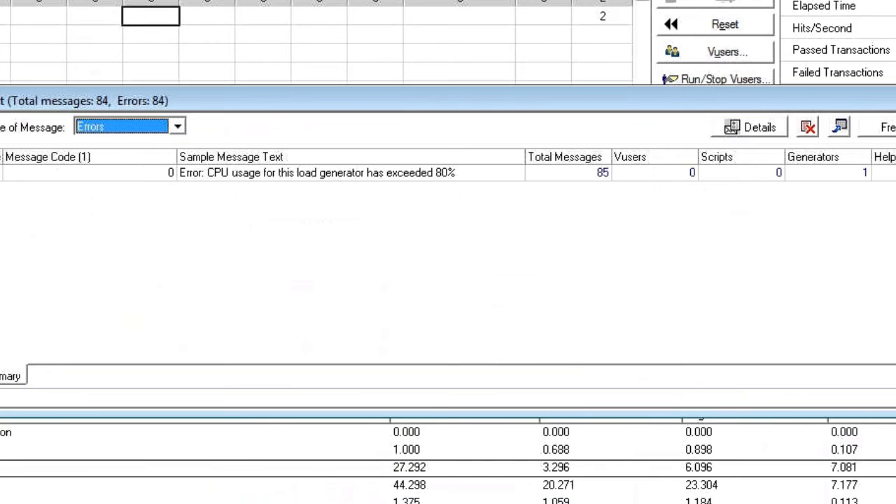
pyautogui.click(665, 174)
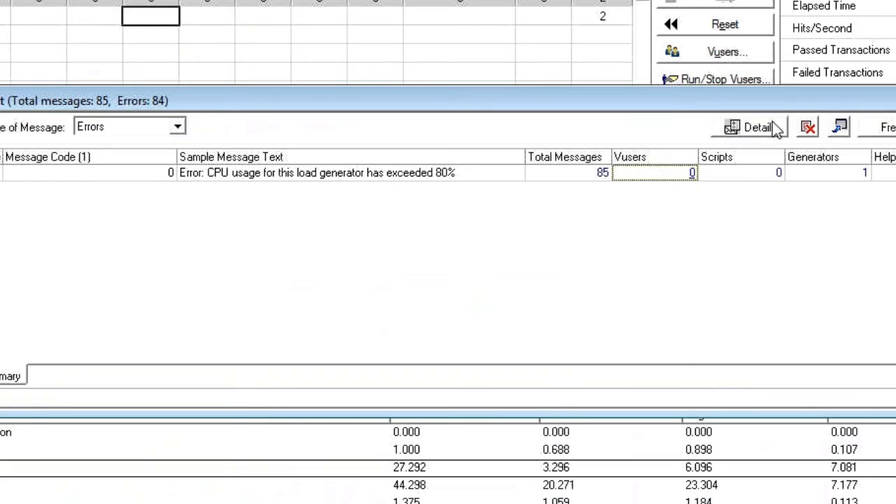
pyautogui.click(600, 173)
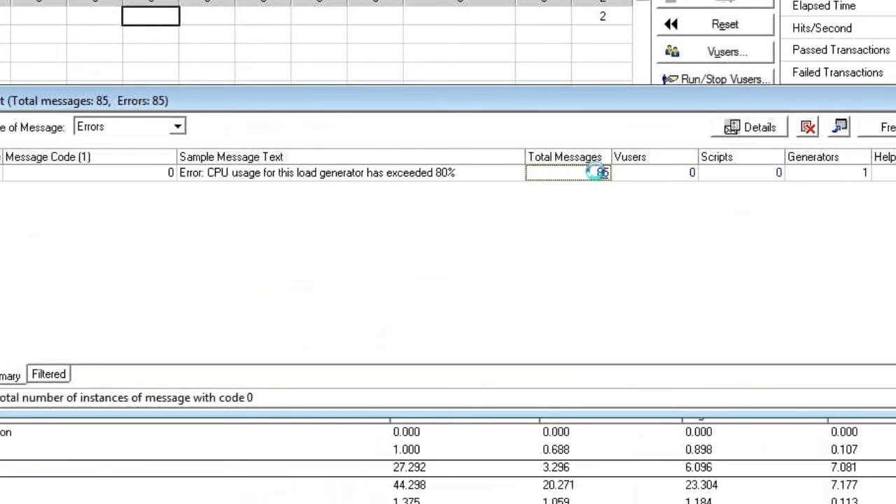
# Step: Examine the detailed text, Vuser, generator and action of the CPU usage error messages, and close the error output
pyautogui.click(56, 174)
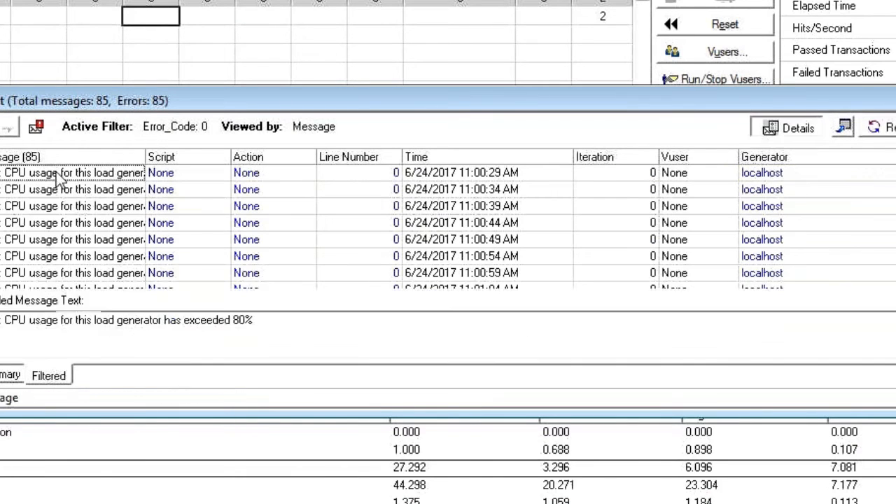
pyautogui.moveTo(248, 324); pyautogui.dragTo(2, 320)
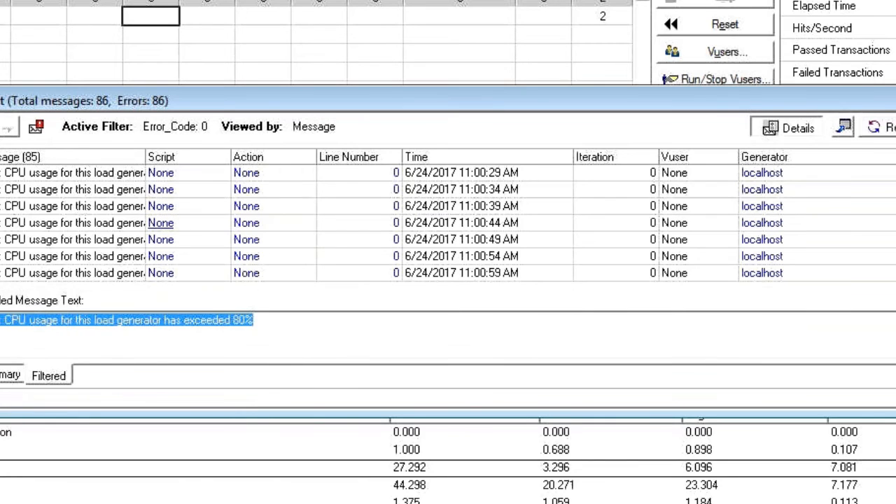
pyautogui.click(616, 173)
pyautogui.click(767, 174)
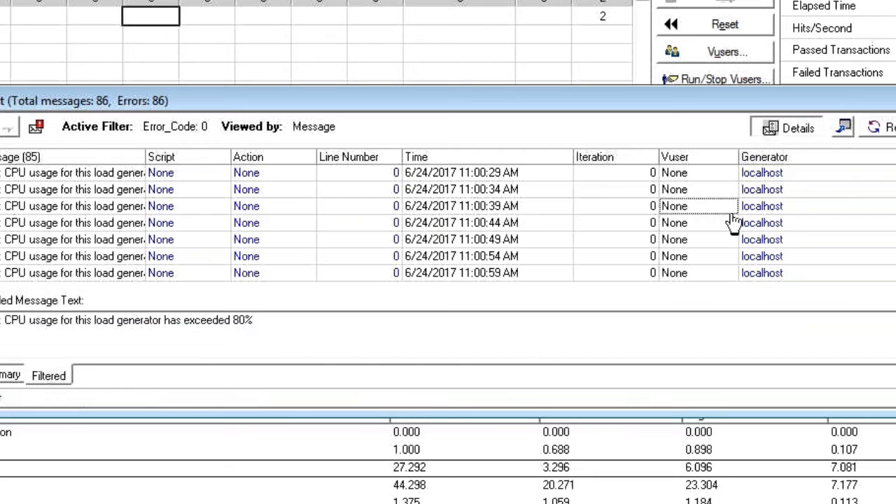
pyautogui.click(255, 191)
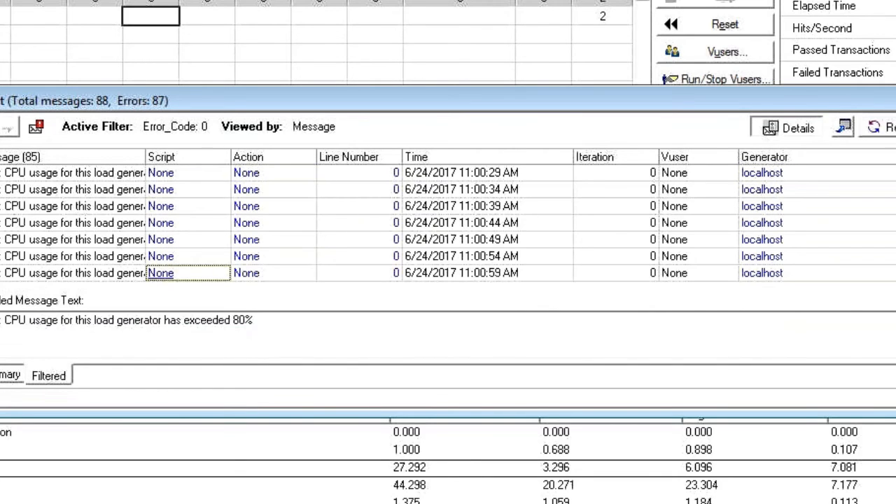
pyautogui.press('Escape')
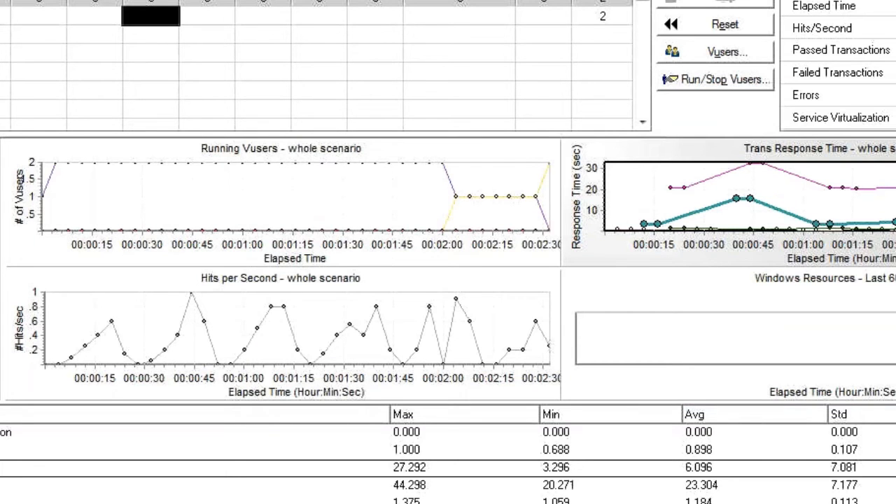
# Step: Return to the online meeting in Chrome to check the chat for new questions
pyautogui.hotkey('alt', 'Tab')
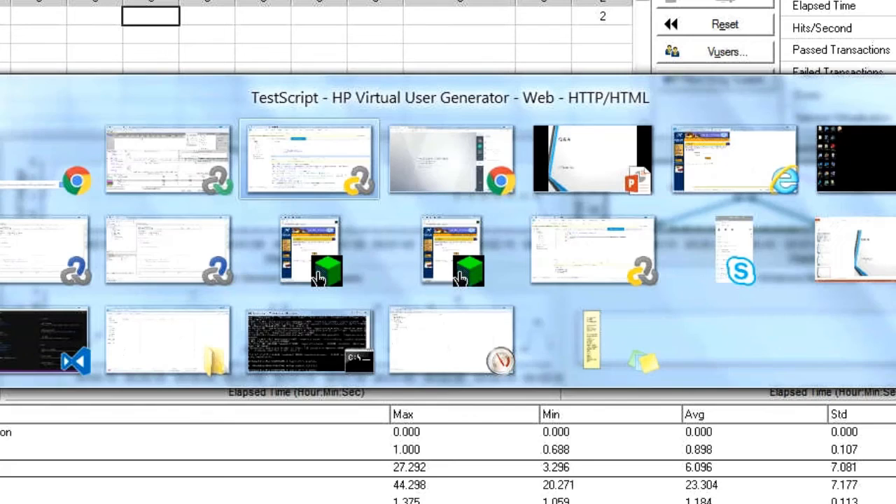
pyautogui.press('Tab')
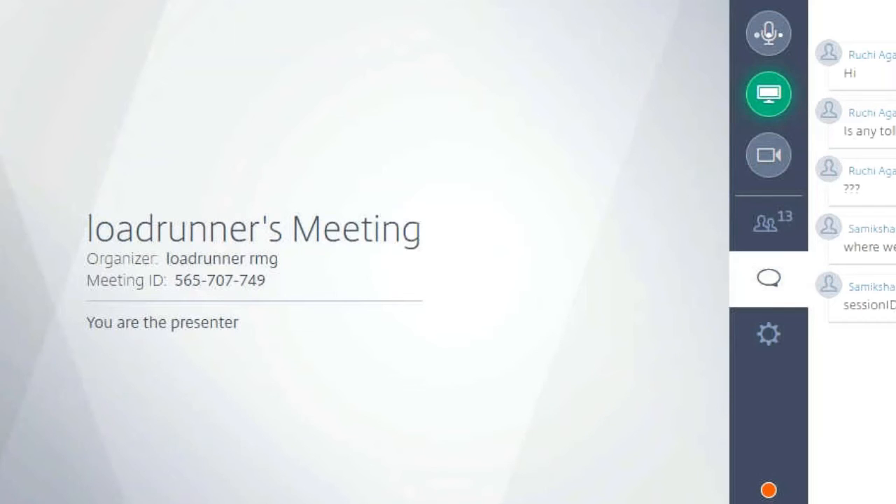
# Step: Switch back to TestScript in HP Virtual User Generator, show the Code generation log in the output and look through it
pyautogui.moveTo(414, 503)
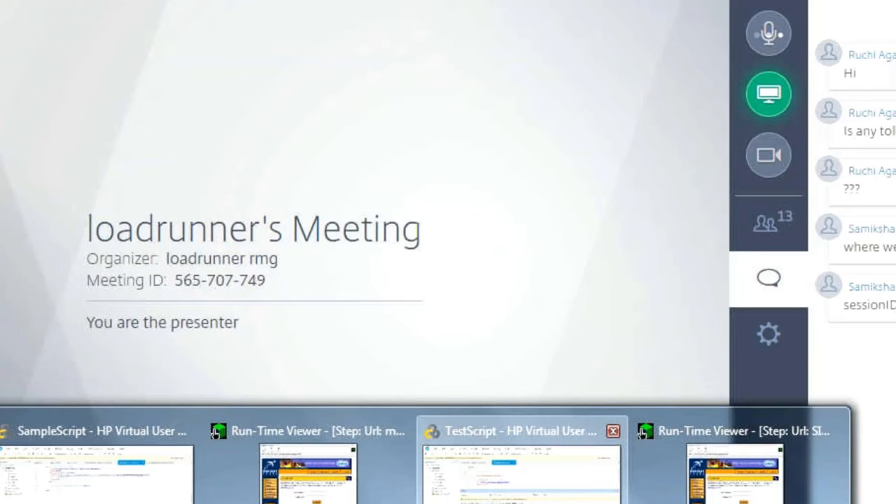
pyautogui.click(522, 475)
pyautogui.click(143, 234)
pyautogui.click(131, 307)
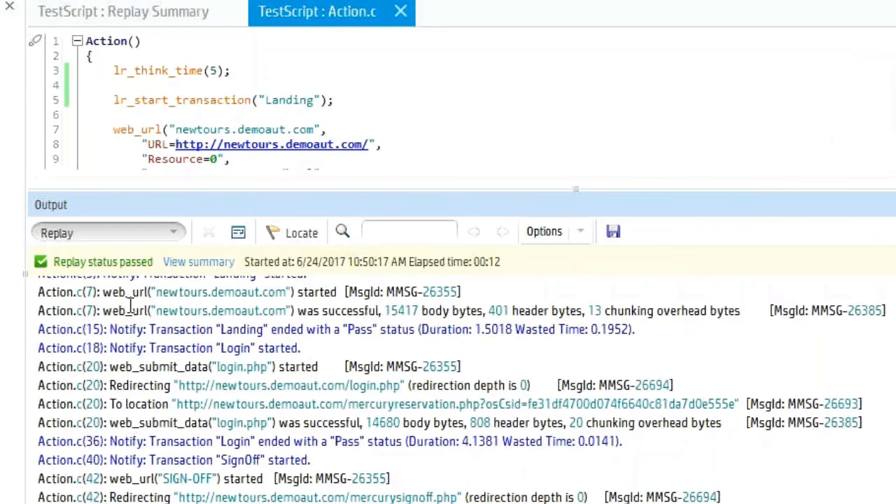
pyautogui.scroll(10, 364, 391)
pyautogui.scroll(8, 364, 390)
pyautogui.scroll(10, 364, 391)
pyautogui.scroll(10, 364, 391)
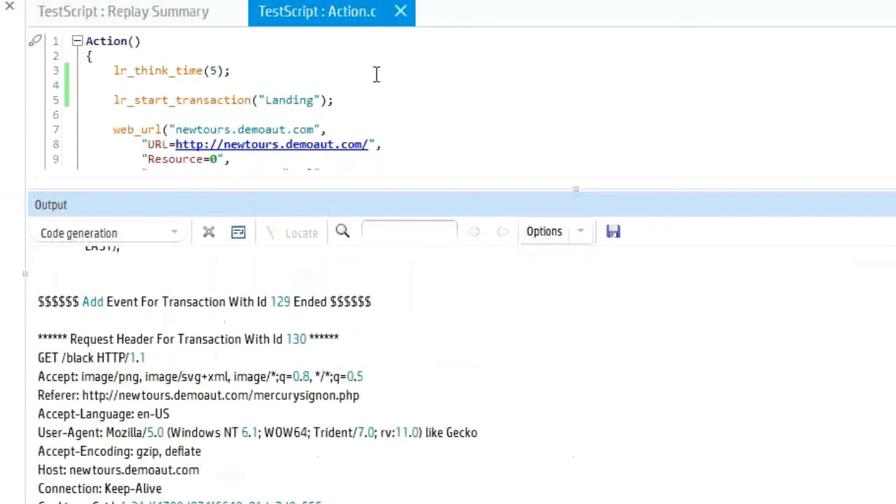
# Step: Copy the osCsid session ID from TestScript's Login request and search for it from the start of the Code generation log
pyautogui.click(380, 112)
pyautogui.scroll(-12, 380, 112)
pyautogui.scroll(7, 380, 112)
pyautogui.scroll(-4, 381, 145)
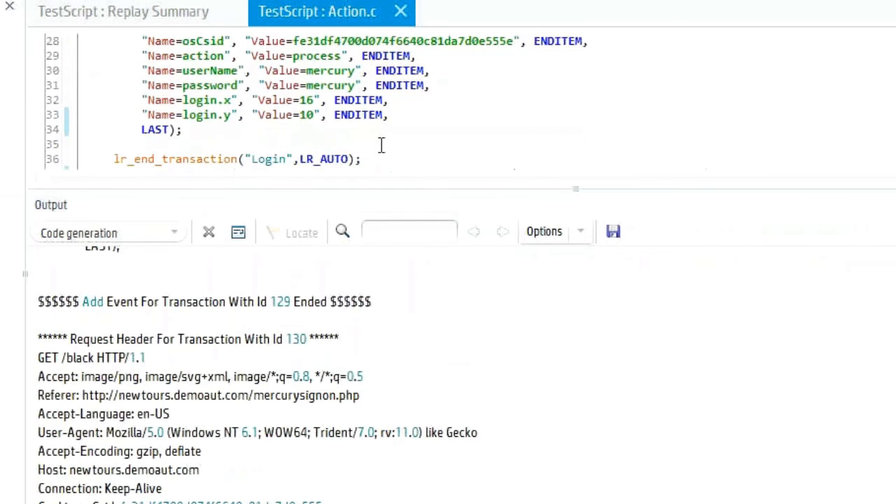
pyautogui.doubleClick(404, 42)
pyautogui.hotkey('ctrl', 'c')
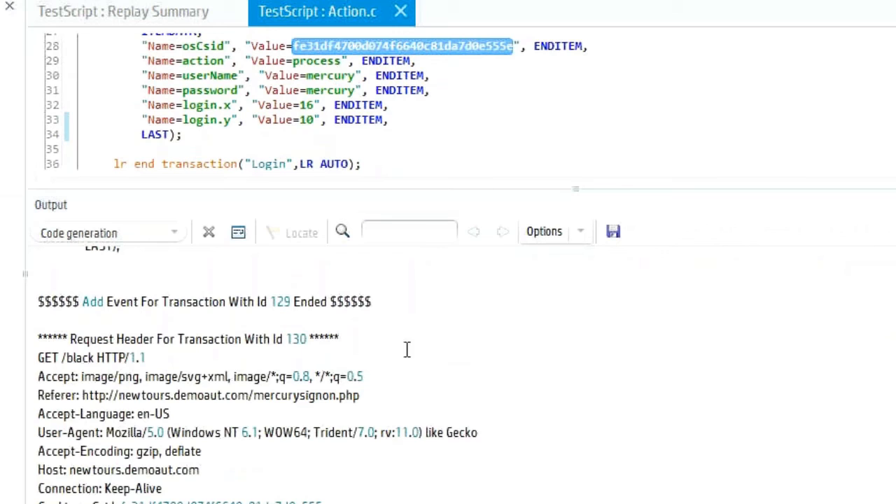
pyautogui.click(373, 315)
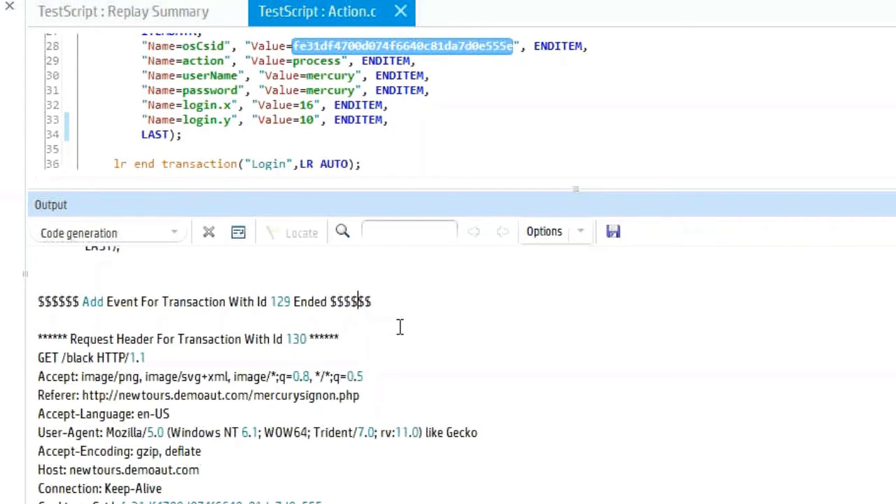
pyautogui.hotkey('ctrl', 'Home')
pyautogui.click(203, 276)
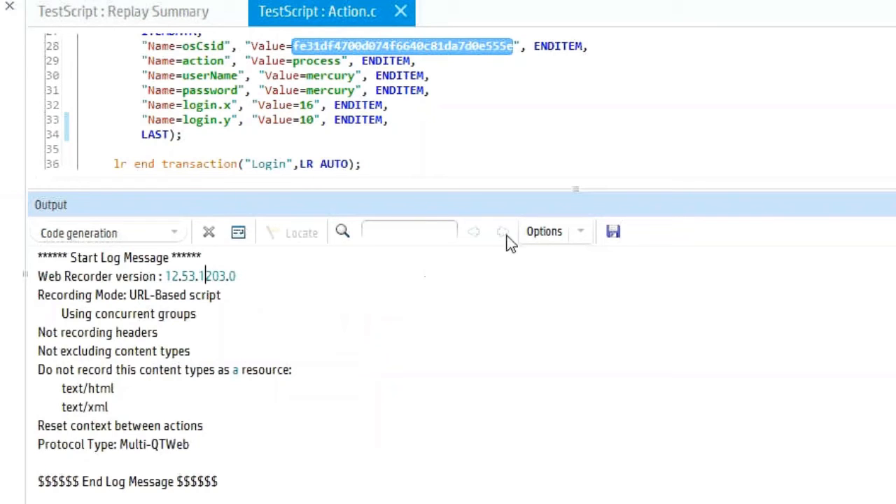
pyautogui.click(410, 231)
pyautogui.hotkey('ctrl', 'v')
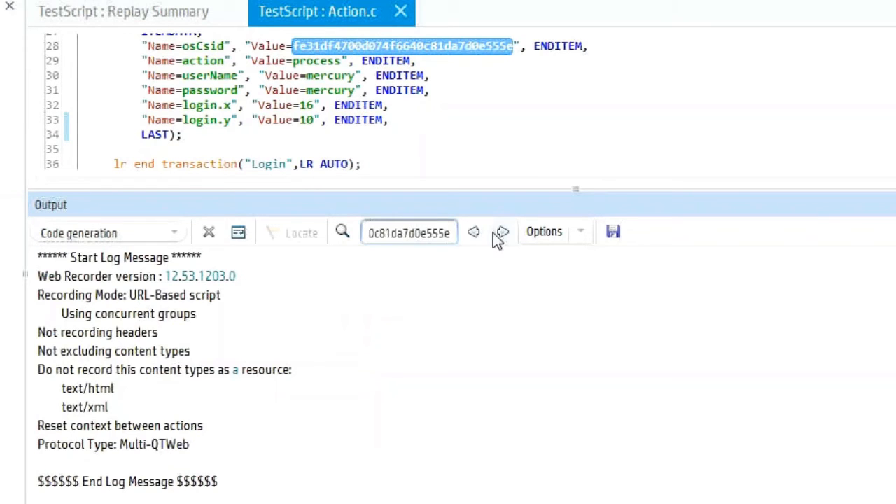
pyautogui.click(502, 233)
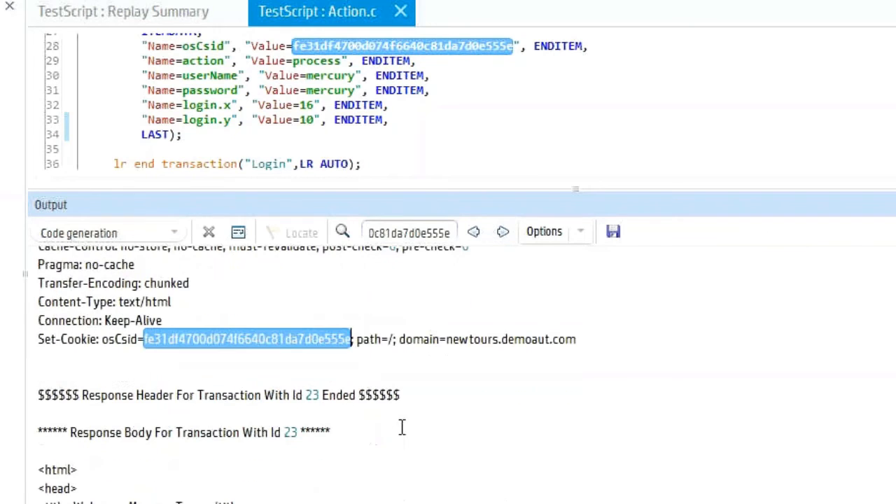
# Step: Examine the Set-Cookie line carrying the osCsid session ID in the response header of the log's transaction 23
pyautogui.click(121, 338)
pyautogui.moveTo(109, 341); pyautogui.dragTo(168, 352)
pyautogui.click(213, 345)
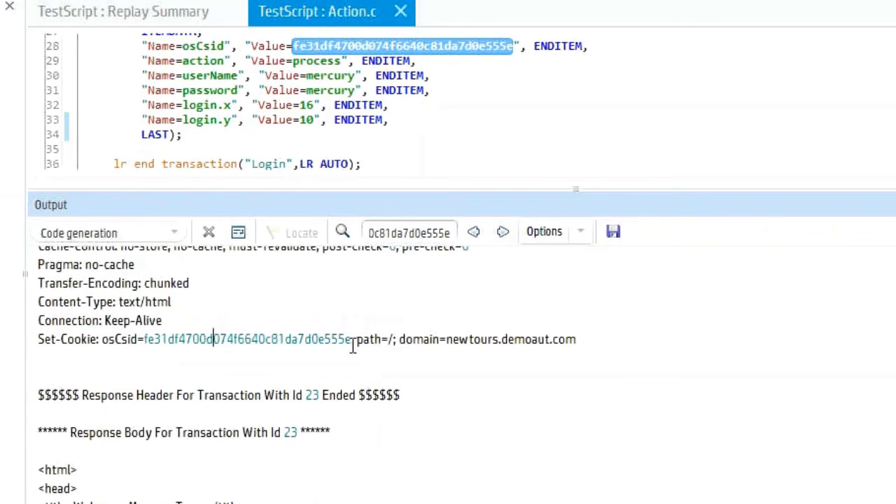
pyautogui.tripleClick(222, 339)
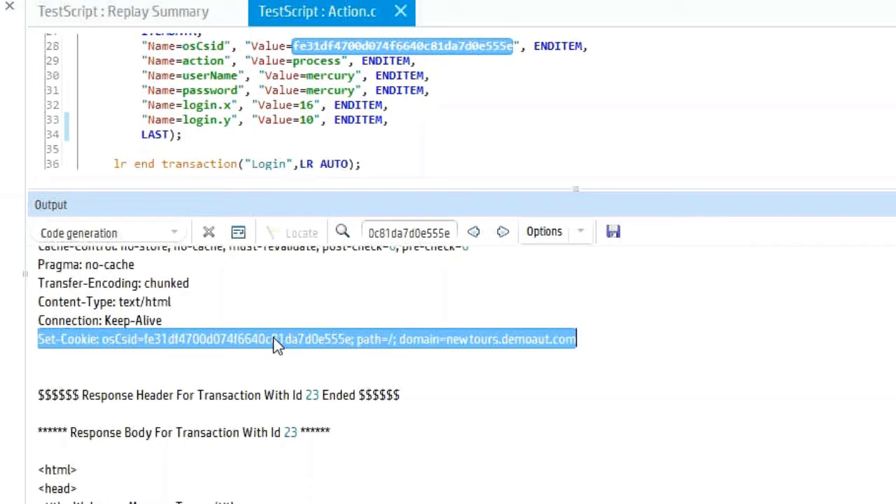
pyautogui.click(212, 340)
pyautogui.moveTo(138, 340); pyautogui.dragTo(378, 343)
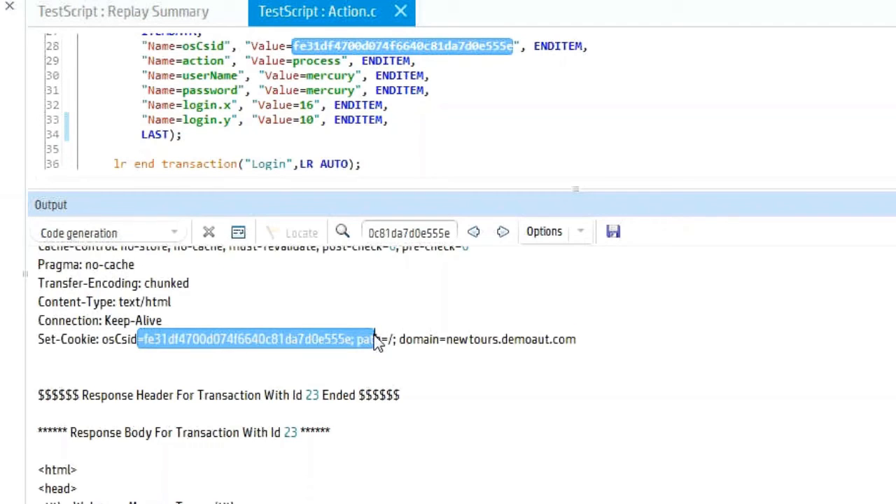
# Step: Check the online meeting's chat for new questions and return to TestScript in HP Virtual User Generator
pyautogui.hotkey('alt', 'Tab')
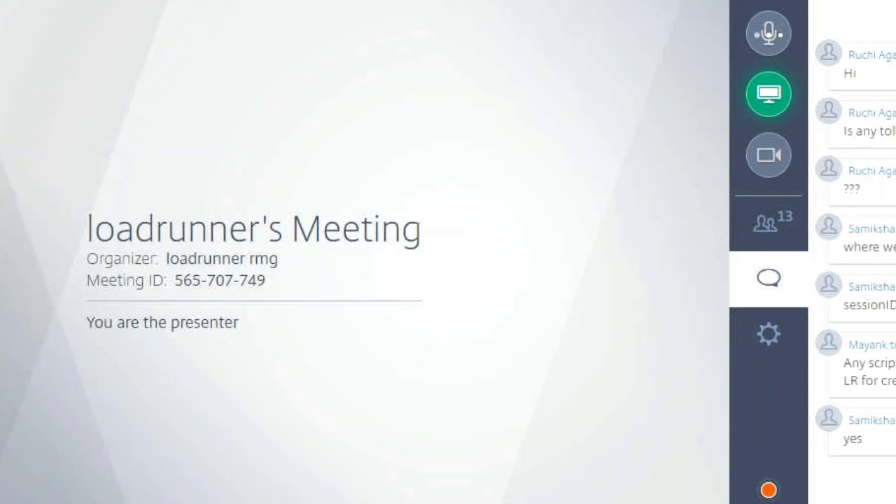
pyautogui.moveTo(427, 503)
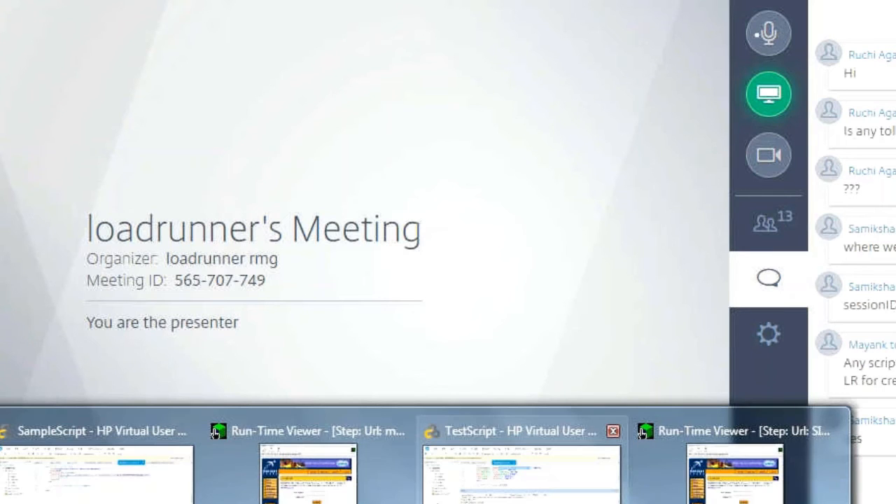
pyautogui.click(474, 487)
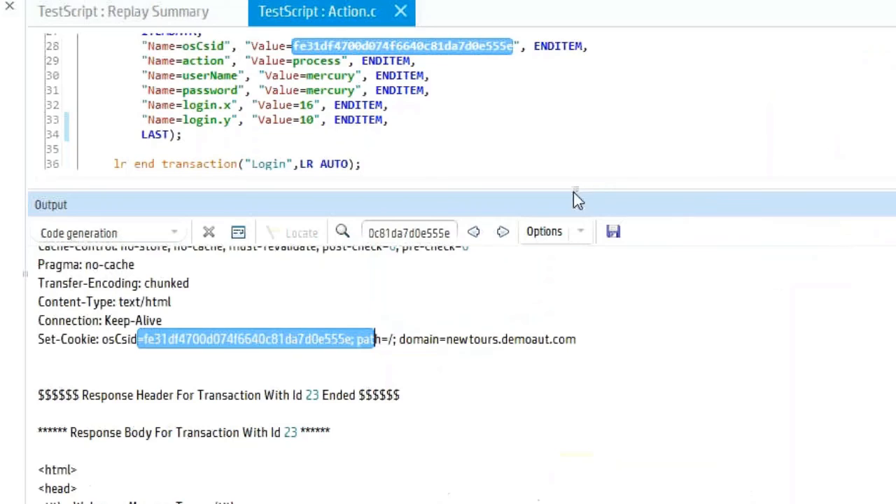
# Step: Enlarge the script editor over the output area and review the think time and transaction statements in TestScript's Action.c
pyautogui.moveTo(574, 190); pyautogui.dragTo(572, 467)
pyautogui.doubleClick(203, 198)
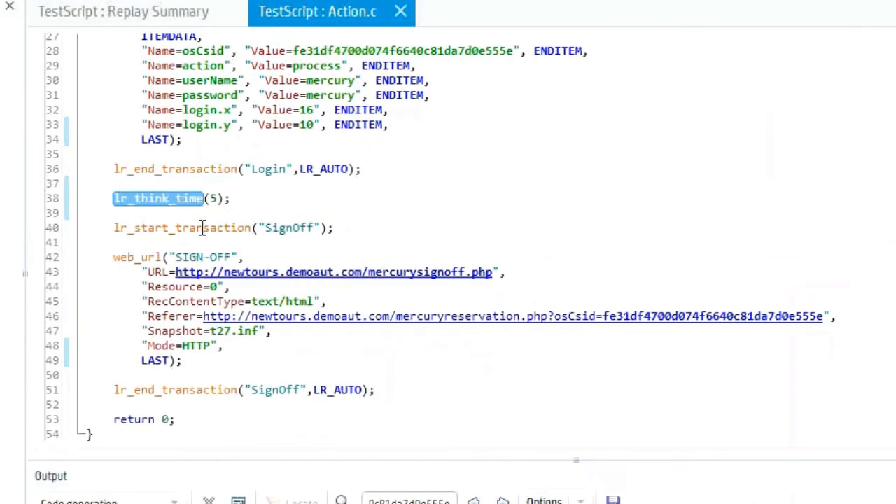
pyautogui.doubleClick(203, 227)
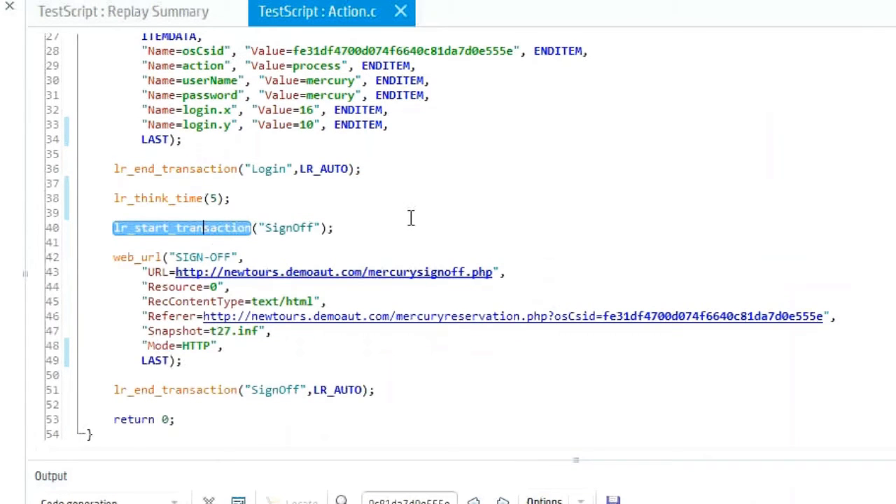
pyautogui.scroll(-2, 411, 219)
pyautogui.scroll(10, 390, 231)
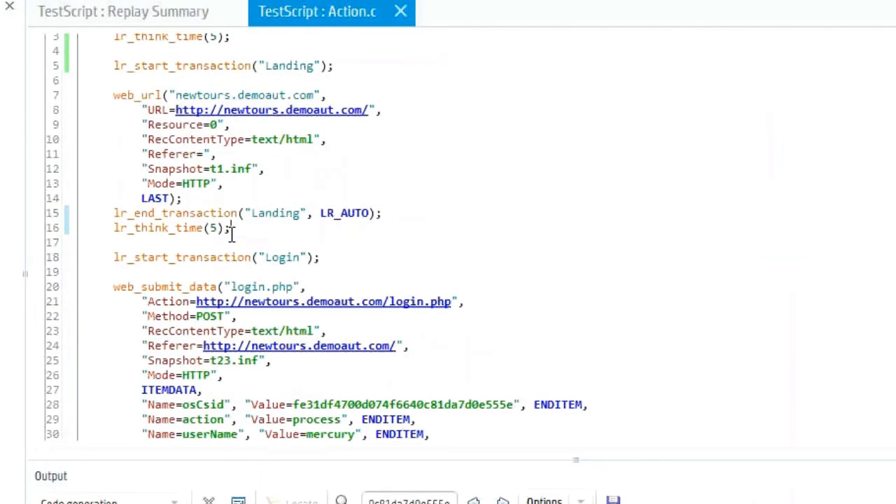
pyautogui.click(271, 236)
# Step: Check the meeting chat, switch to SampleScript in HP Virtual User Generator and find the login.php request in Action.c
pyautogui.hotkey('alt', 'Tab')
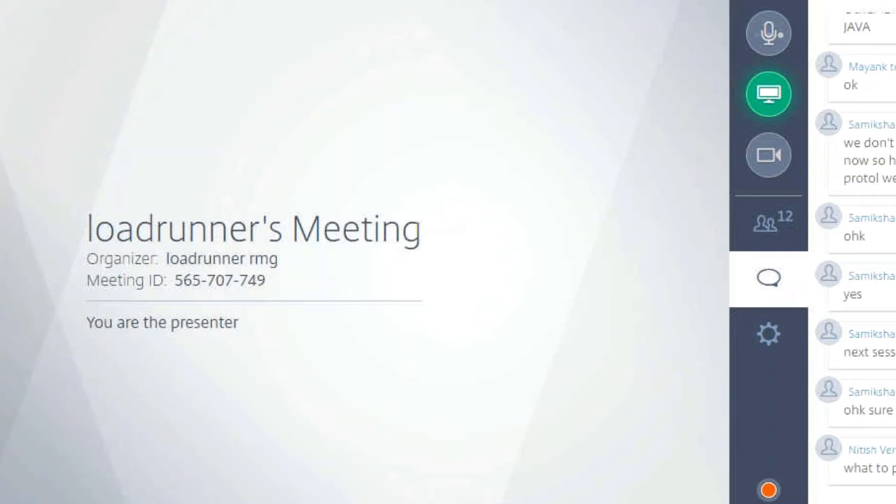
pyautogui.moveTo(454, 499)
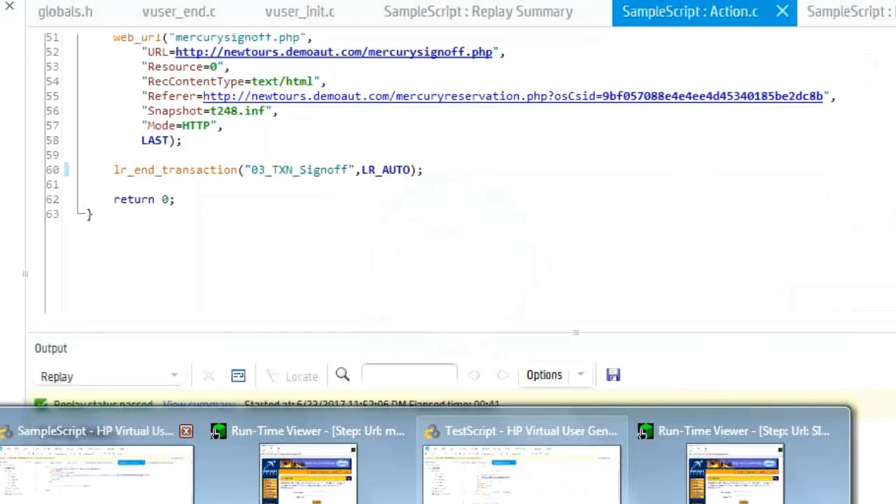
pyautogui.click(126, 490)
pyautogui.scroll(13, 462, 175)
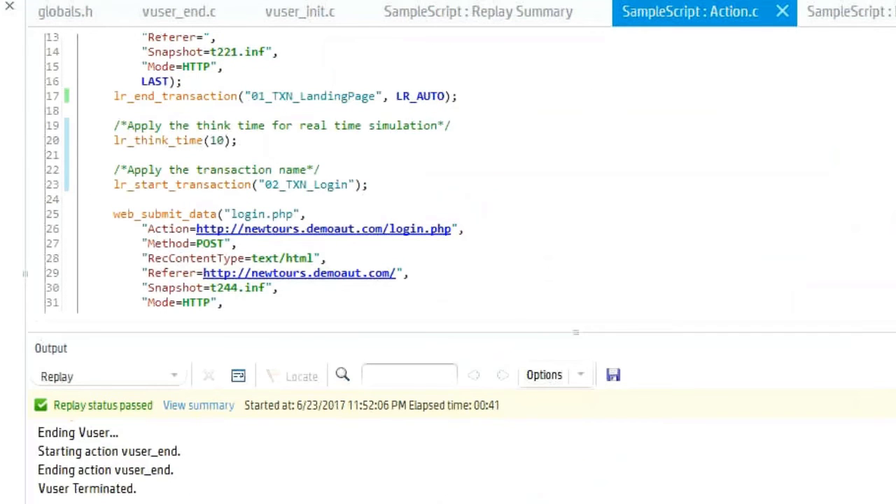
pyautogui.scroll(-1, 254, 171)
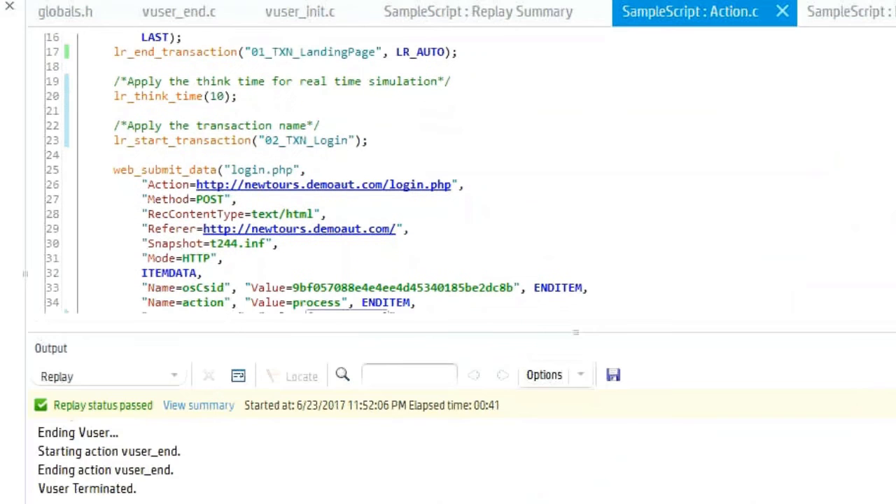
pyautogui.scroll(-3, 433, 175)
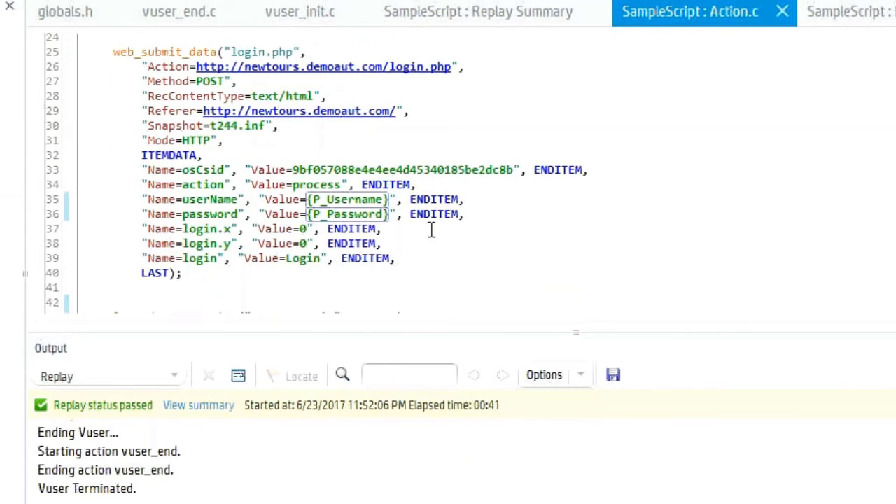
# Step: Highlight the P_Username and P_Password parameters in SampleScript's login.php request
pyautogui.doubleClick(341, 201)
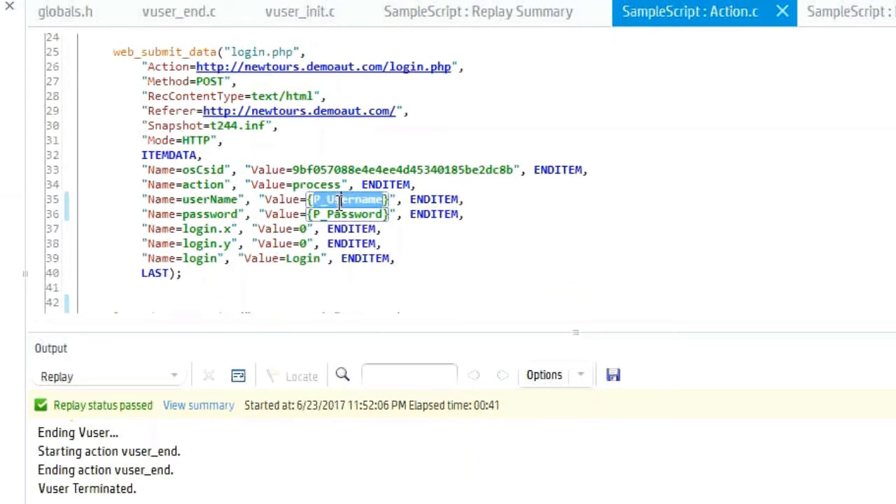
pyautogui.doubleClick(339, 213)
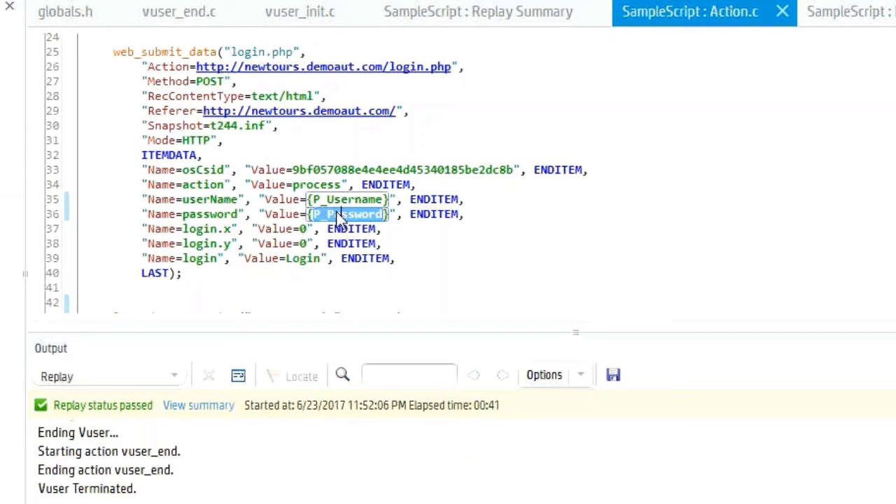
pyautogui.click(335, 201)
pyautogui.doubleClick(336, 202)
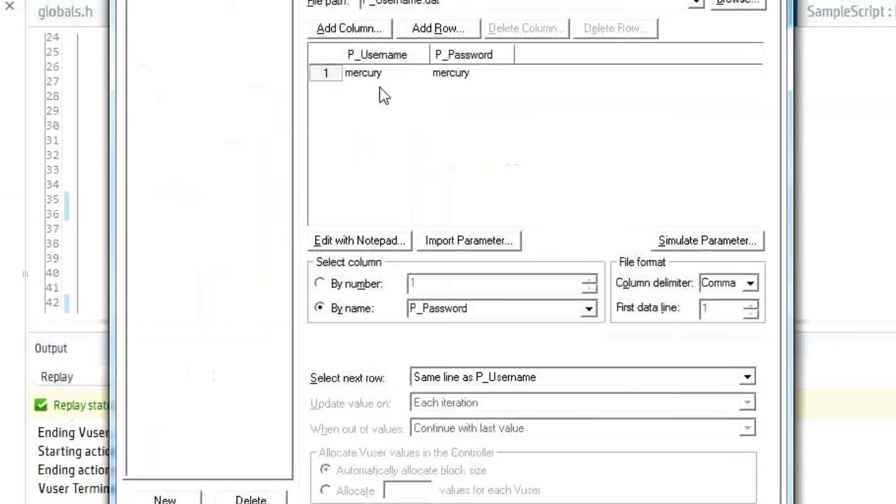
# Step: Inspect the data file columns and settings of the P_Username and P_Password parameters, and close the parameter settings without changes
pyautogui.click(395, 74)
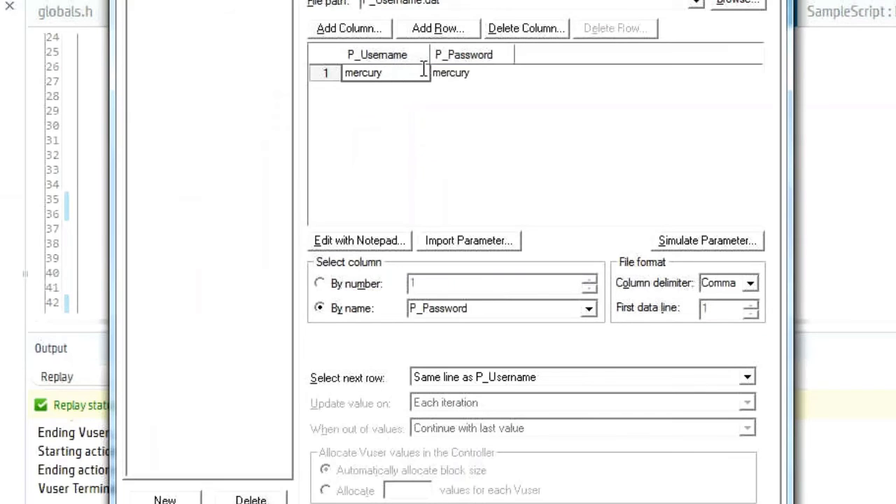
pyautogui.click(471, 72)
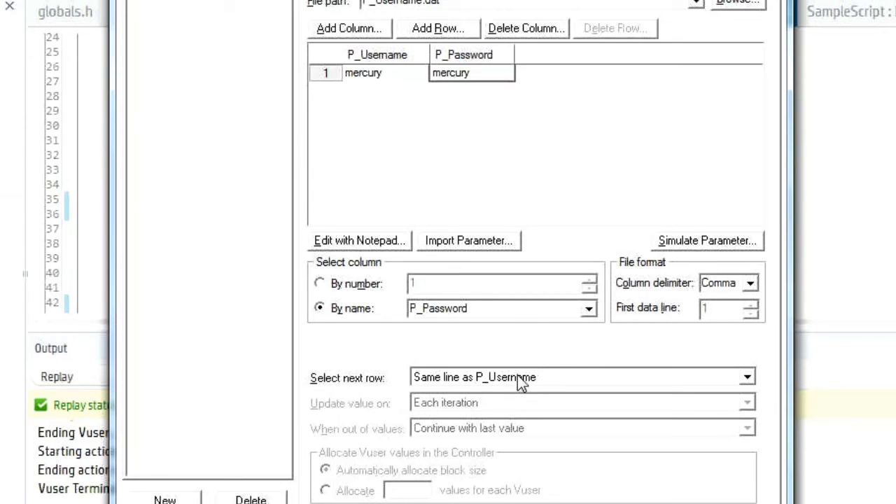
pyautogui.click(214, 0)
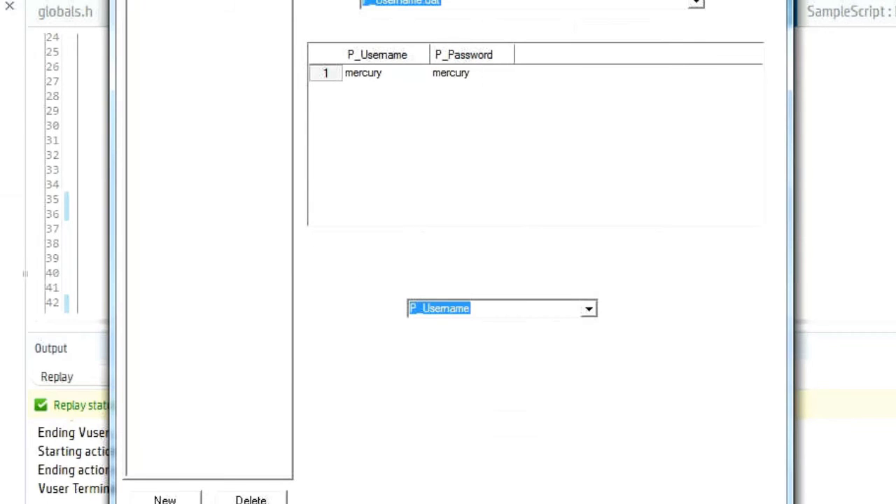
pyautogui.press('Escape')
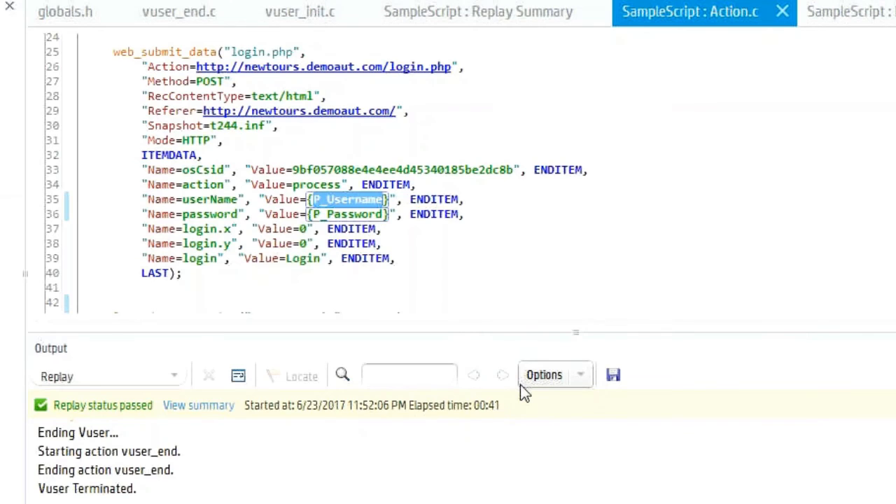
# Step: Check the meeting chat, return to TestScript and highlight the osCsid session ID in the login.php request
pyautogui.hotkey('alt', 'Tab')
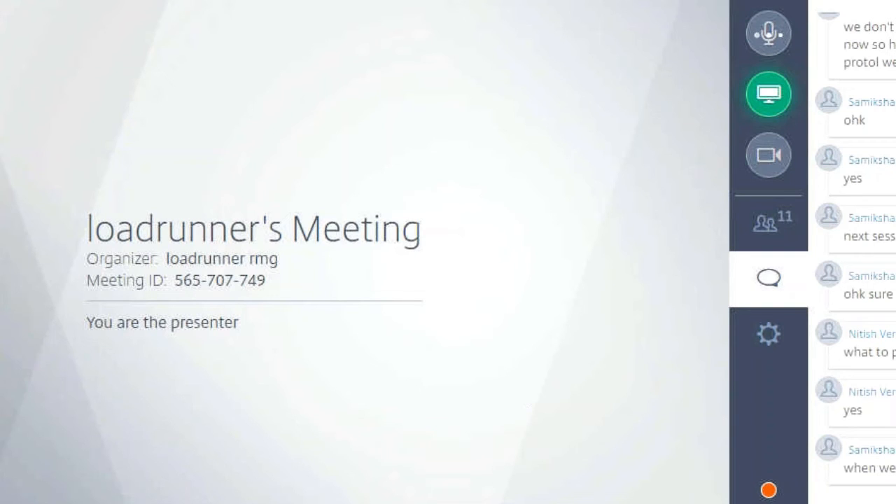
pyautogui.moveTo(420, 503)
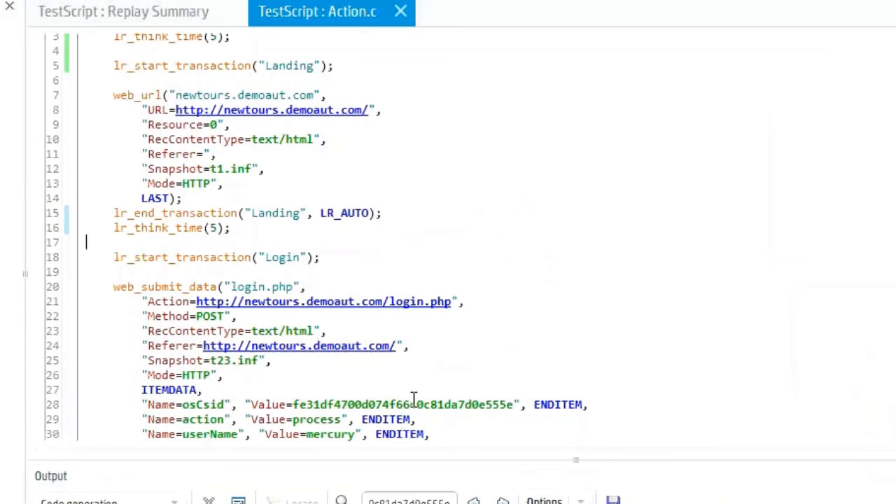
pyautogui.doubleClick(413, 404)
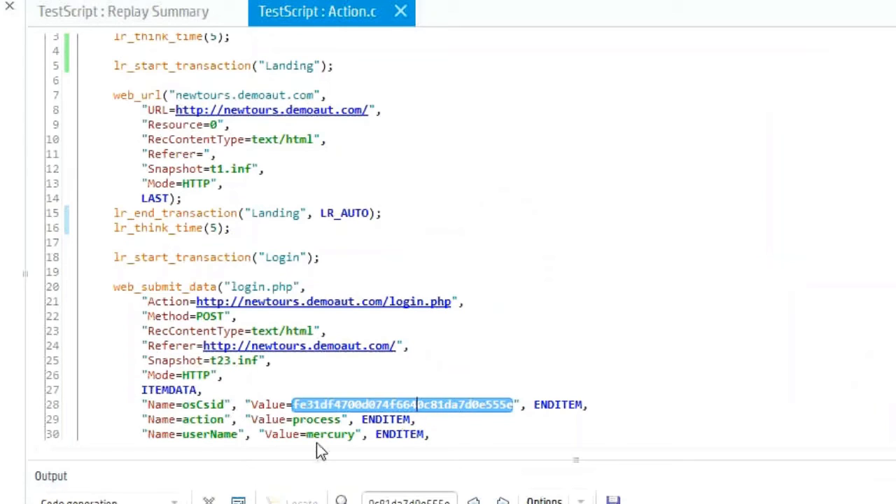
pyautogui.doubleClick(410, 301)
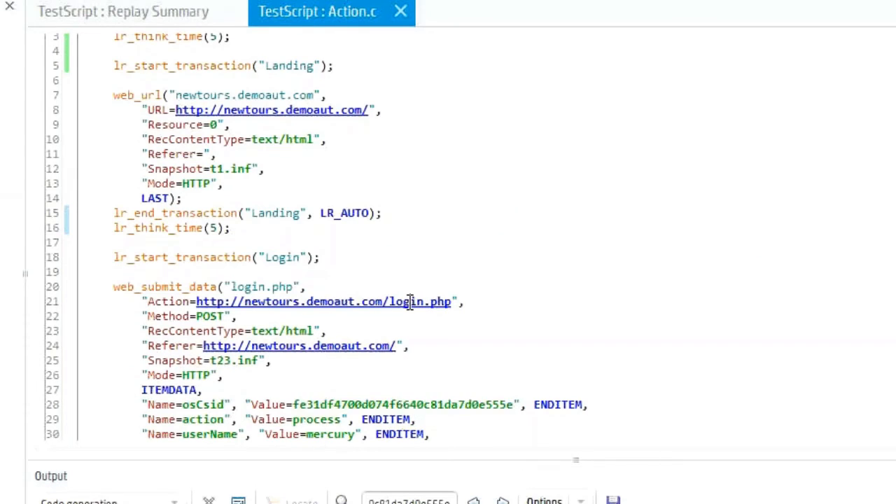
pyautogui.click(320, 434)
pyautogui.doubleClick(341, 400)
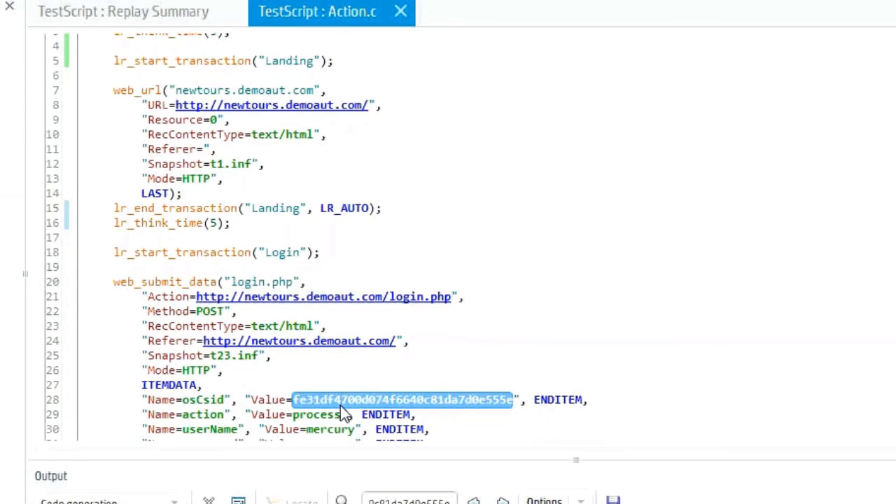
# Step: Check the meeting chat for the latest question and switch to the summary report in HP LoadRunner Analysis
pyautogui.hotkey('alt', 'Tab')
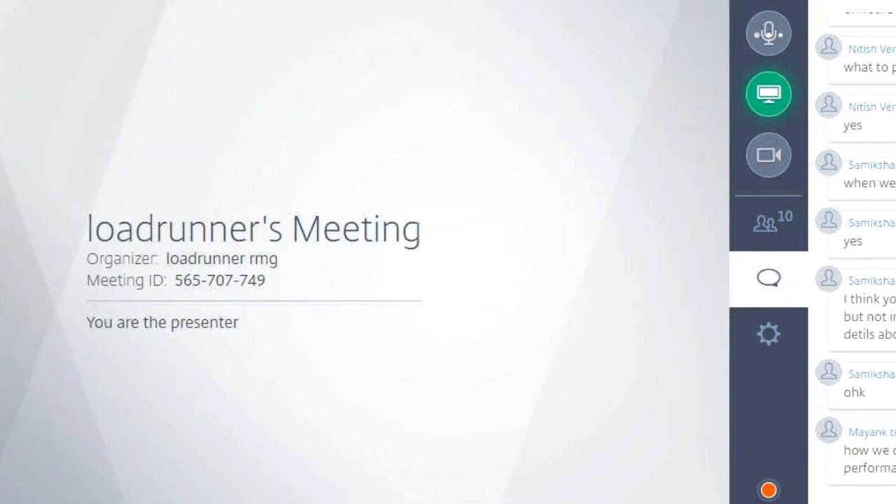
pyautogui.moveTo(476, 503)
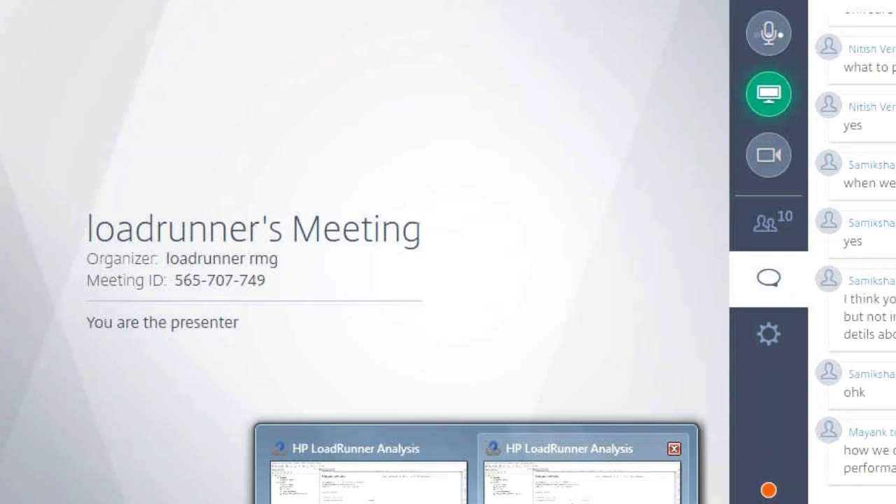
pyautogui.click(581, 483)
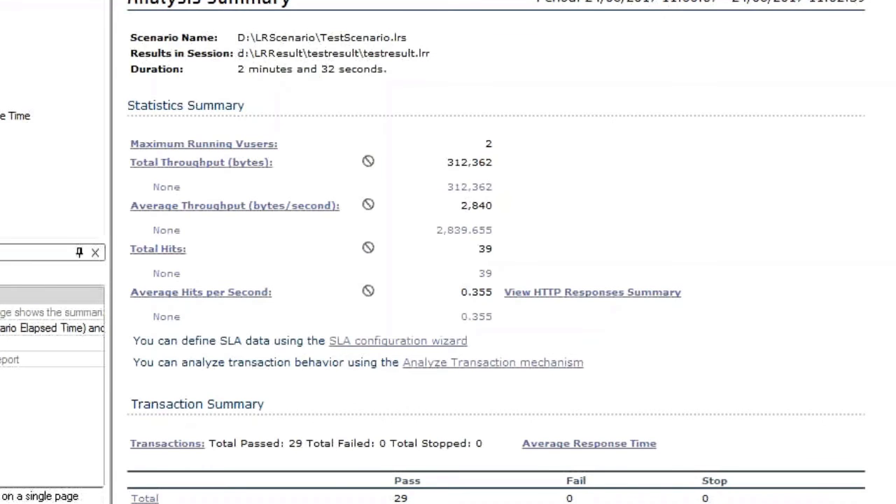
# Step: Examine the minimum, average and maximum response times of Action_Transaction and the maximum running Vusers in the summary report
pyautogui.scroll(-3, 496, 252)
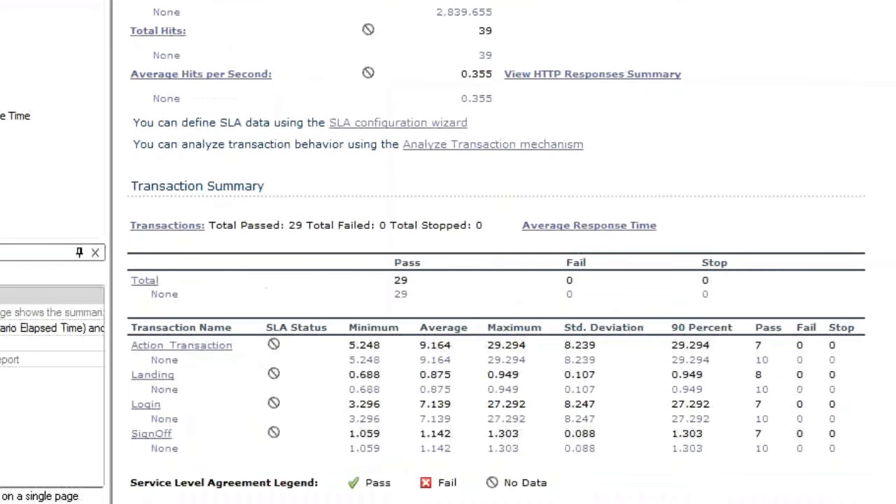
pyautogui.scroll(-1, 497, 272)
pyautogui.moveTo(499, 270); pyautogui.dragTo(504, 270)
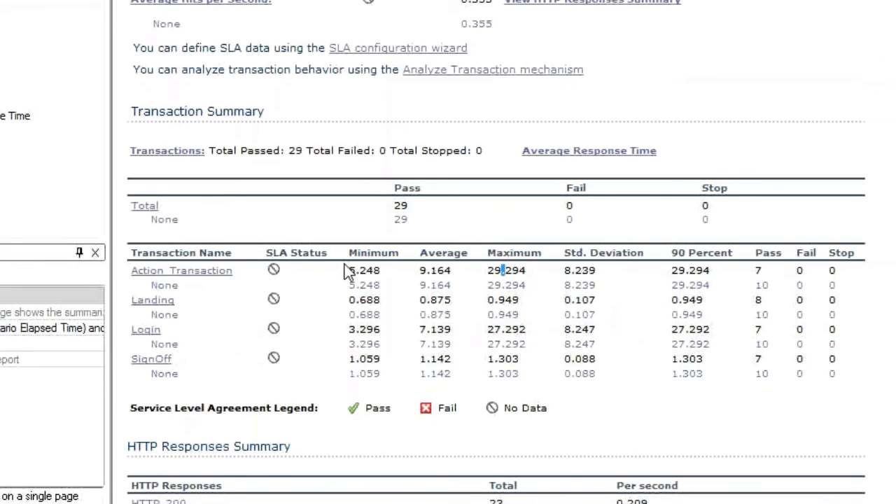
pyautogui.click(420, 273)
pyautogui.moveTo(378, 270); pyautogui.dragTo(320, 274)
pyautogui.scroll(3, 495, 252)
pyautogui.doubleClick(489, 35)
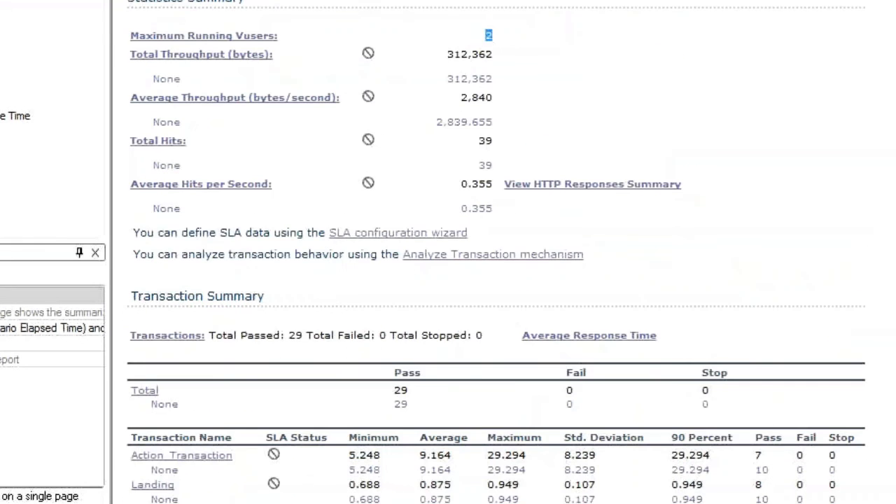